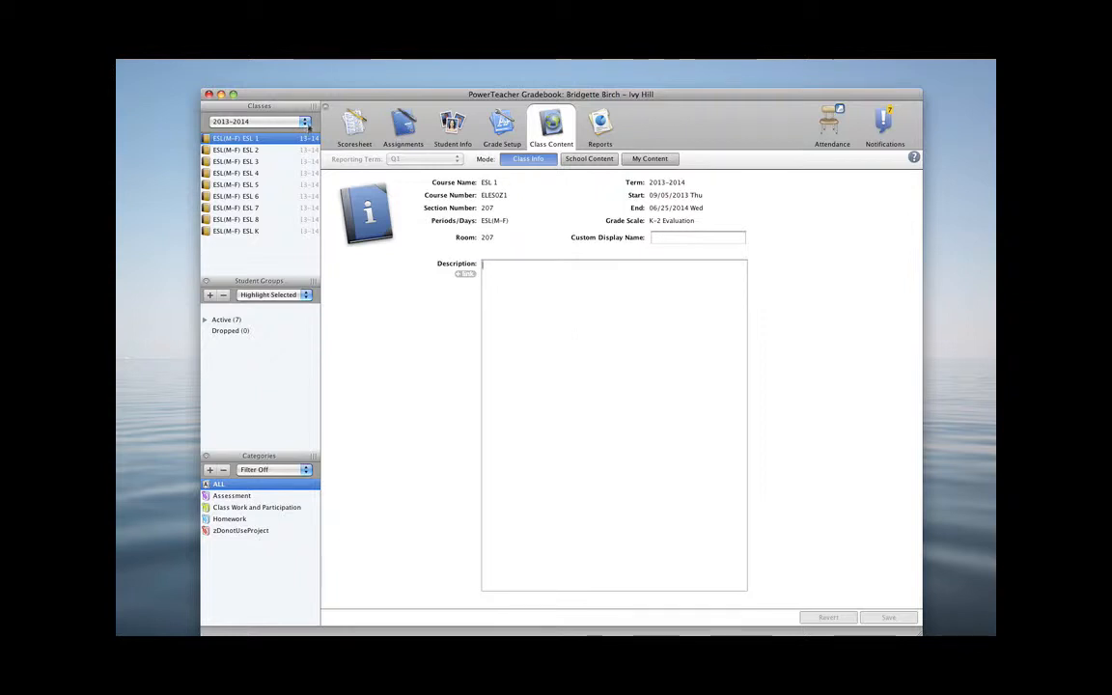
Open the grade calculation setup for reporting term Q1 of class ESL(M-F) ESL 1 in 2013–2014
click(305, 122)
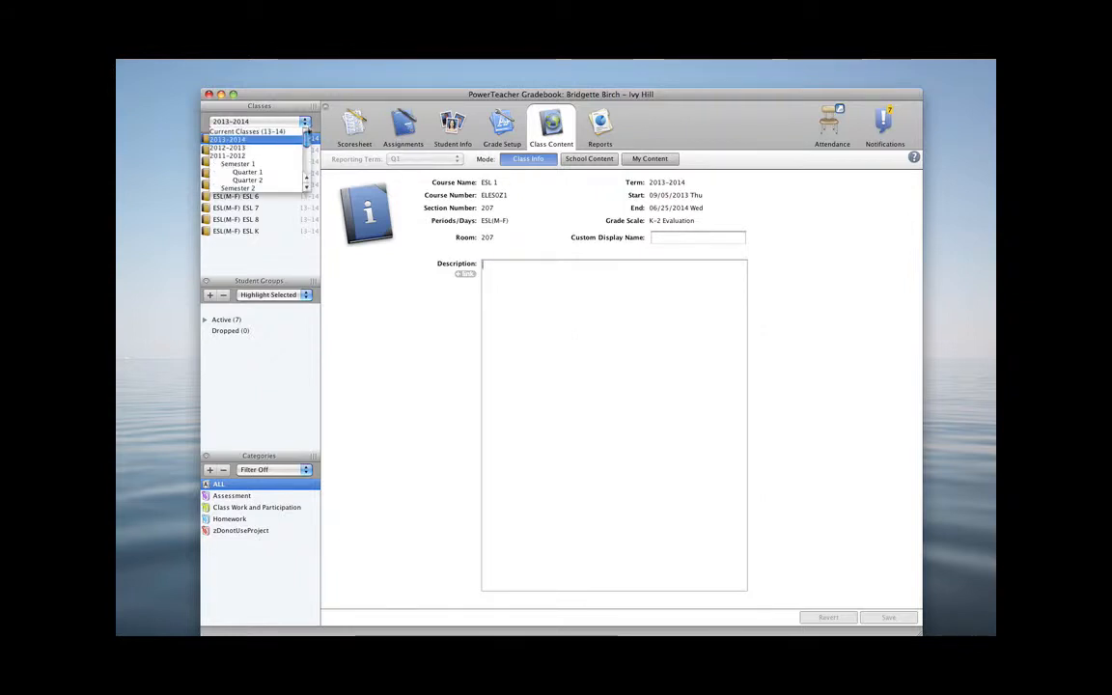
click(289, 141)
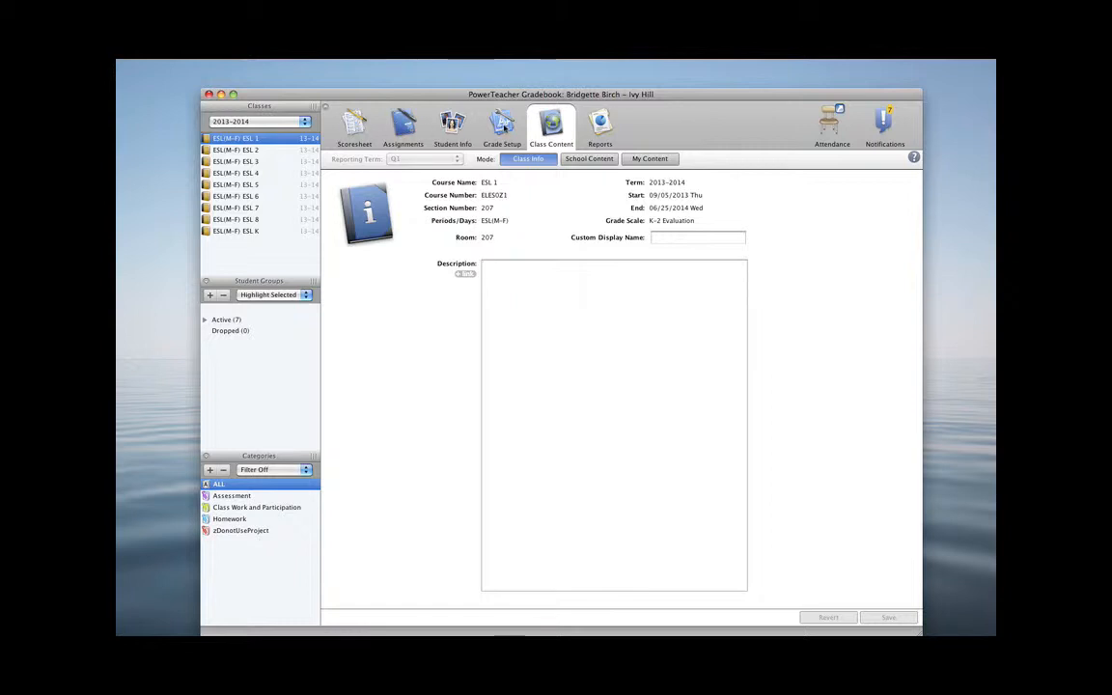
click(502, 125)
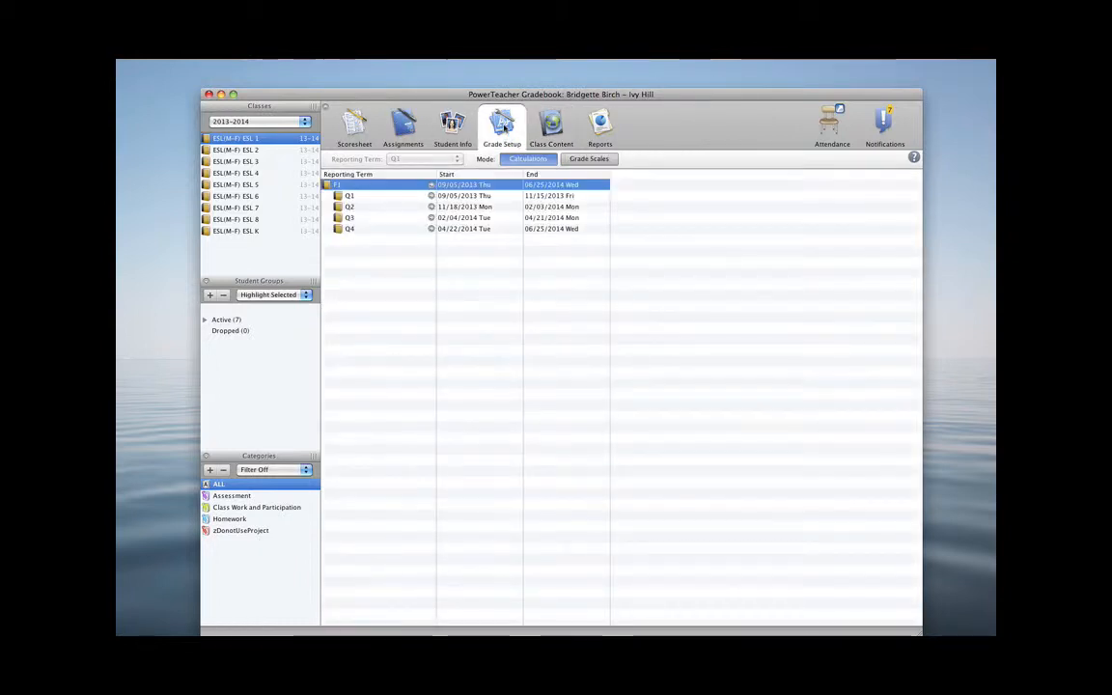
click(348, 196)
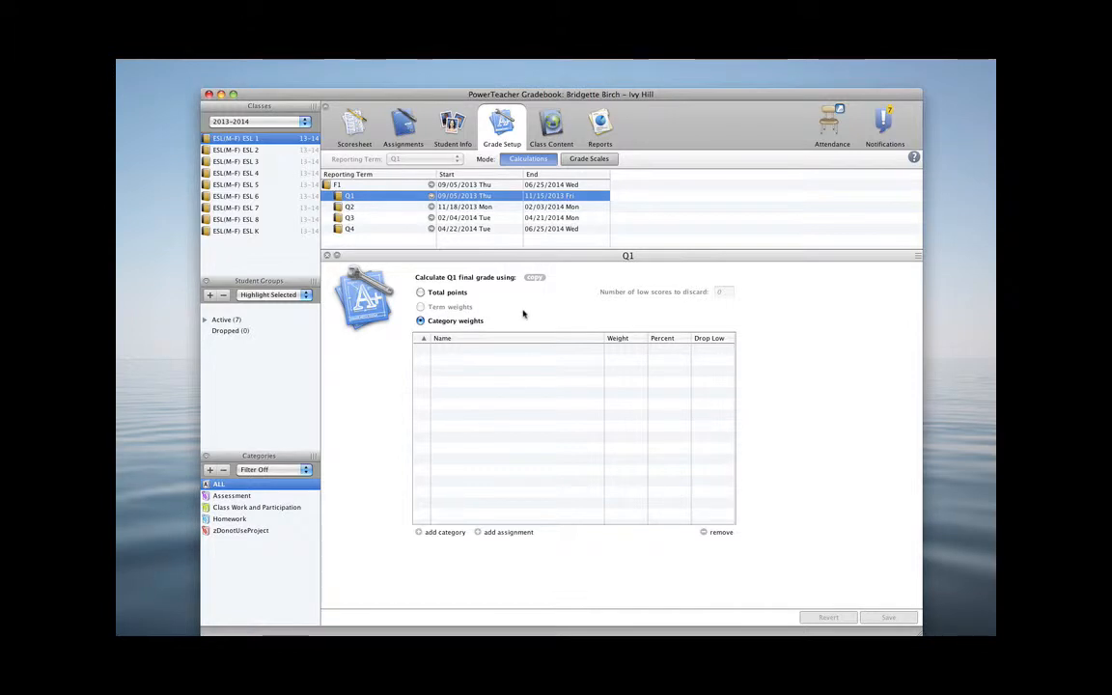
Add the Assessment, Class Work and Participation, and Homework categories to the Q1 category weights calculation
click(419, 532)
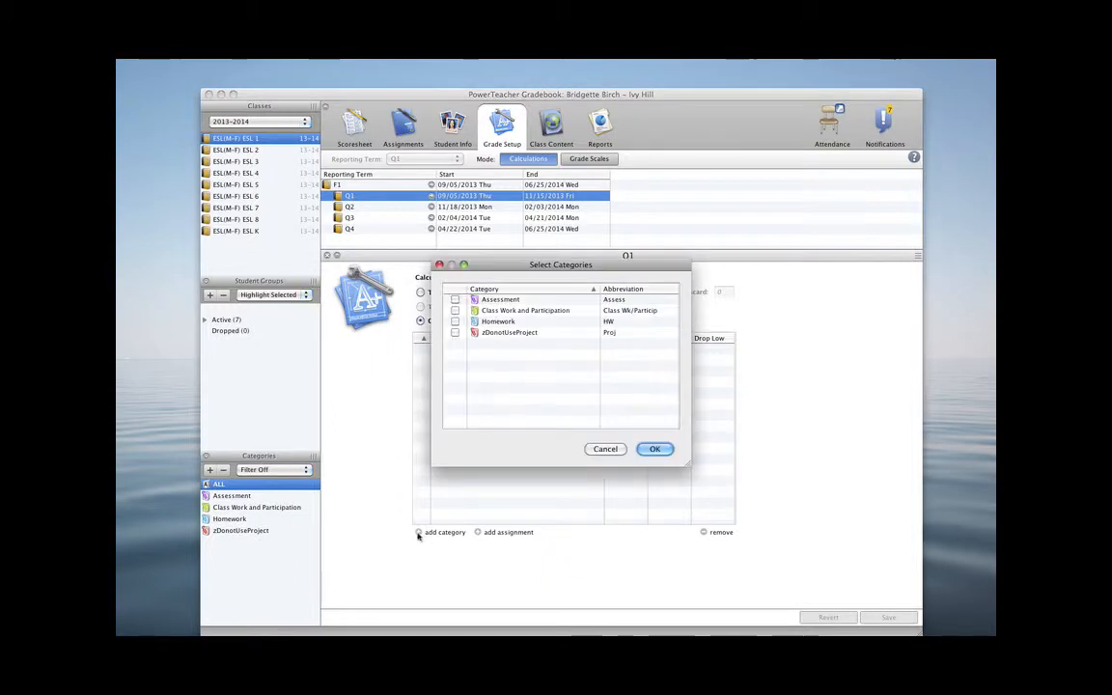
click(456, 300)
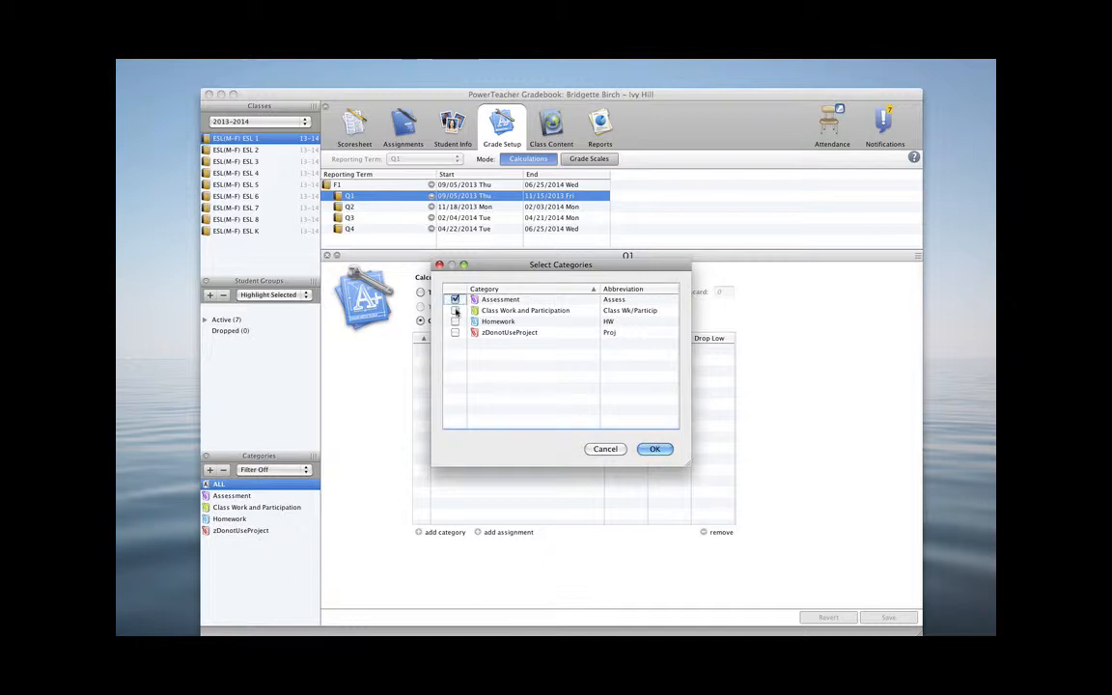
click(455, 311)
click(454, 323)
click(652, 448)
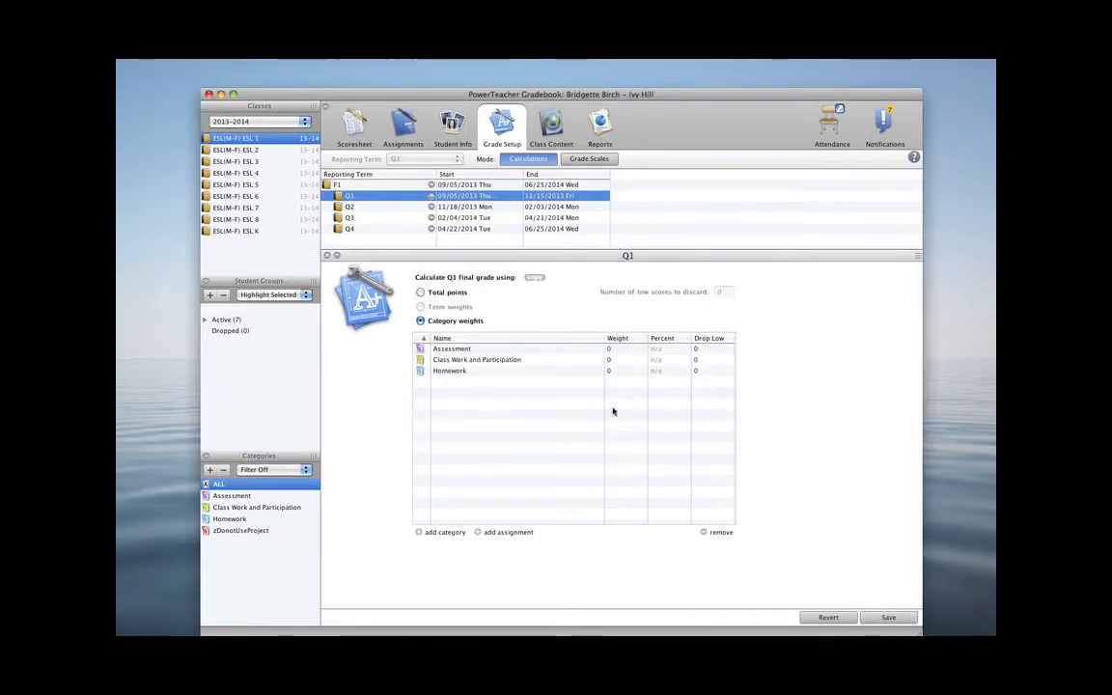
Set the category weights to Assessment 65, Class Work and Participation 25, Homework 10, and save
click(612, 351)
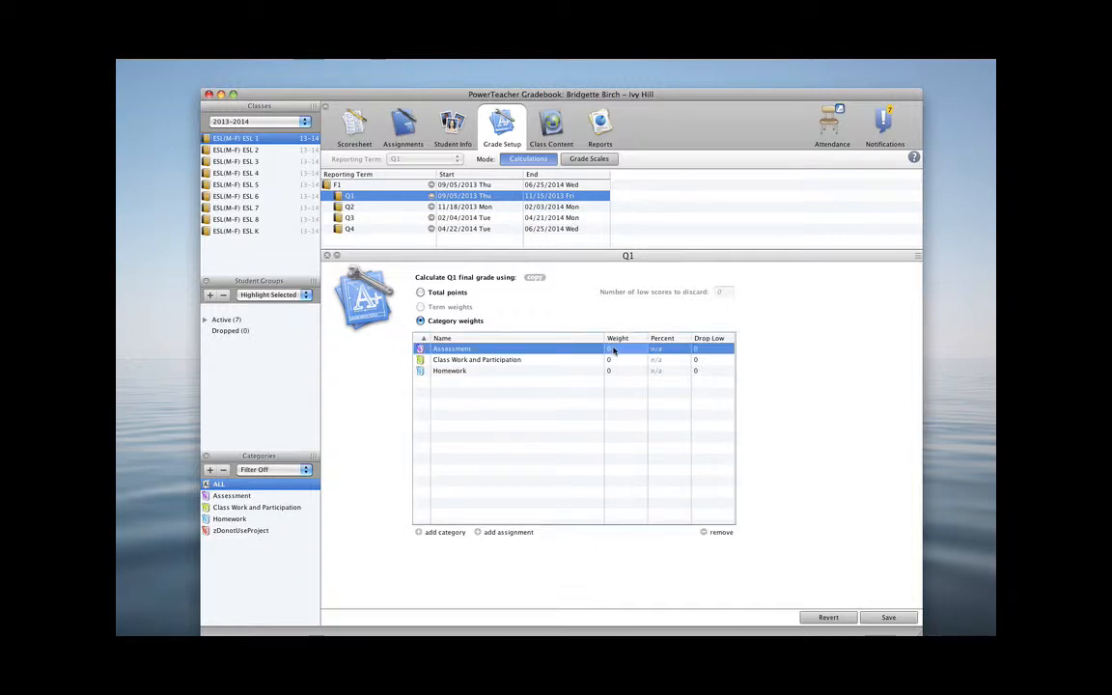
text(65)
key(Return)
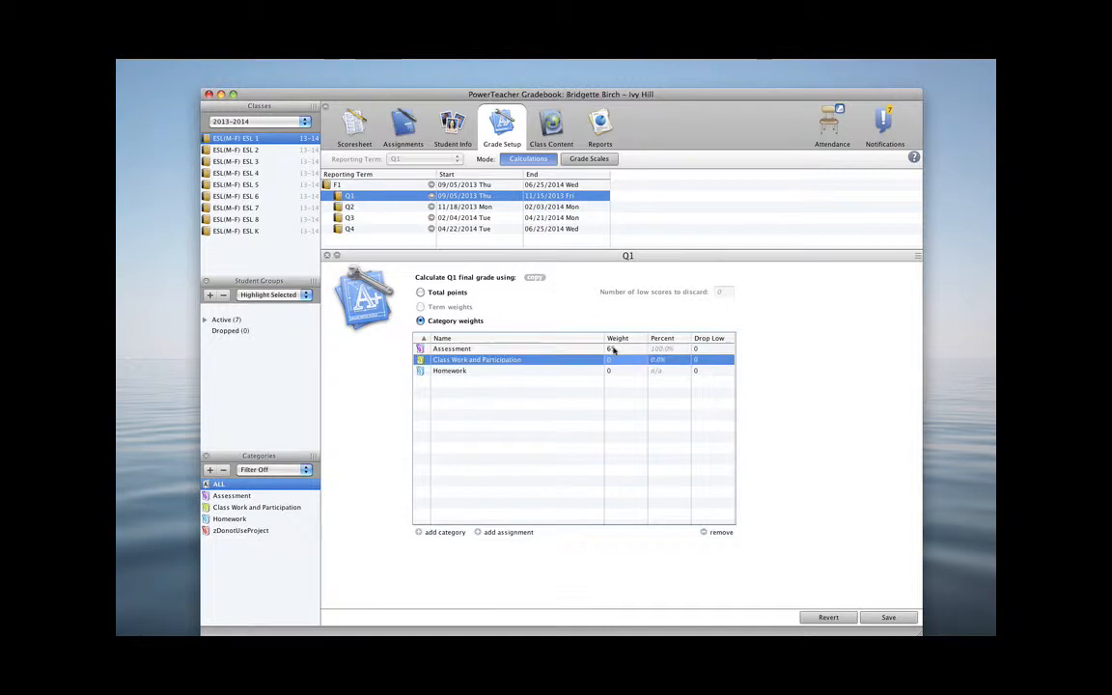
text(25)
key(Return)
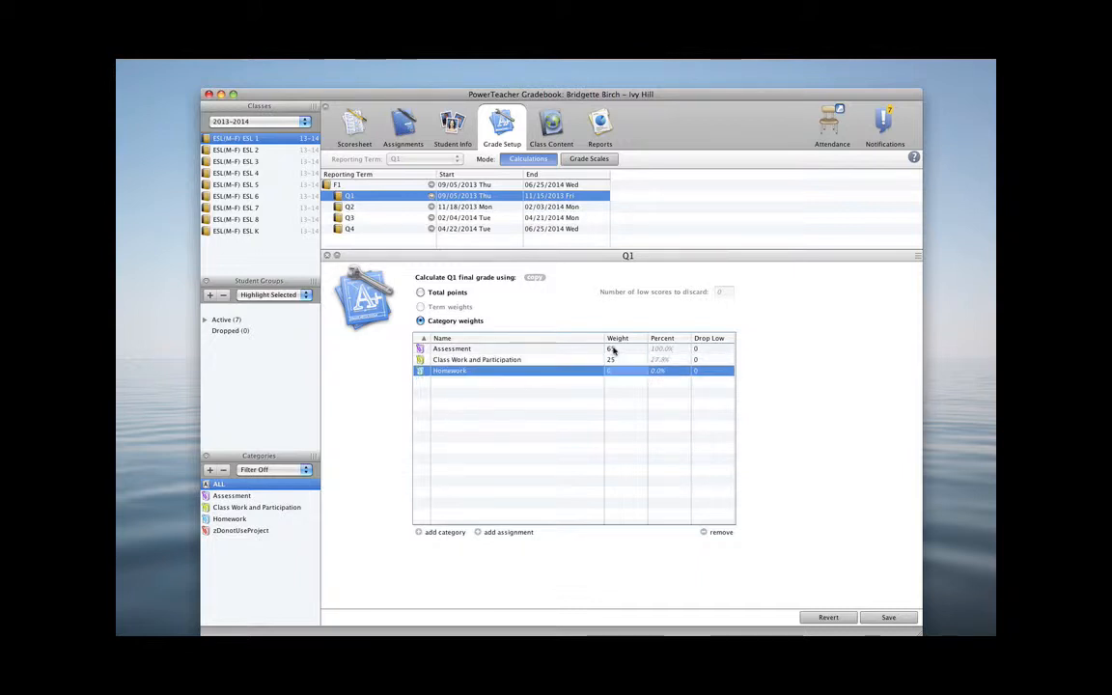
text(1)
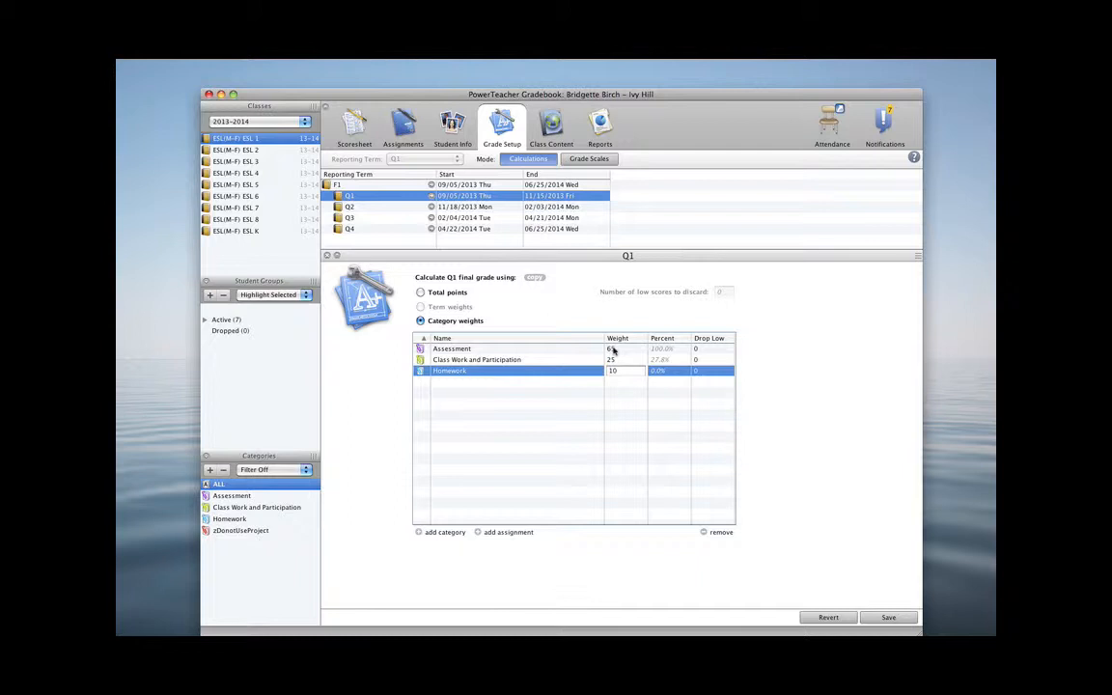
click(612, 351)
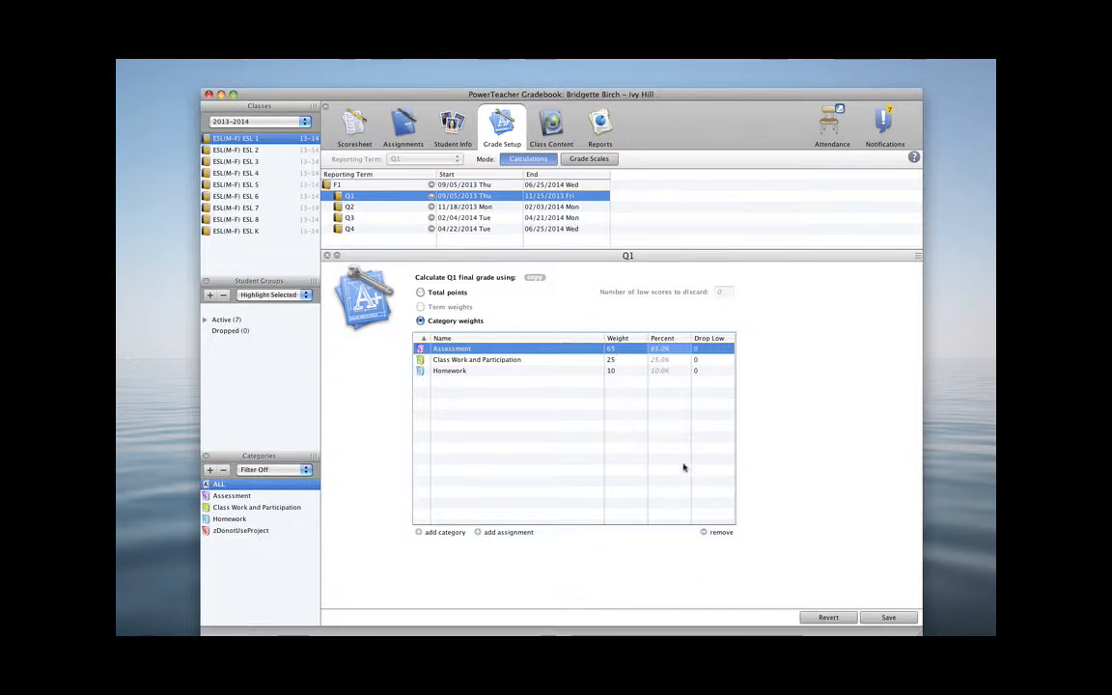
click(889, 617)
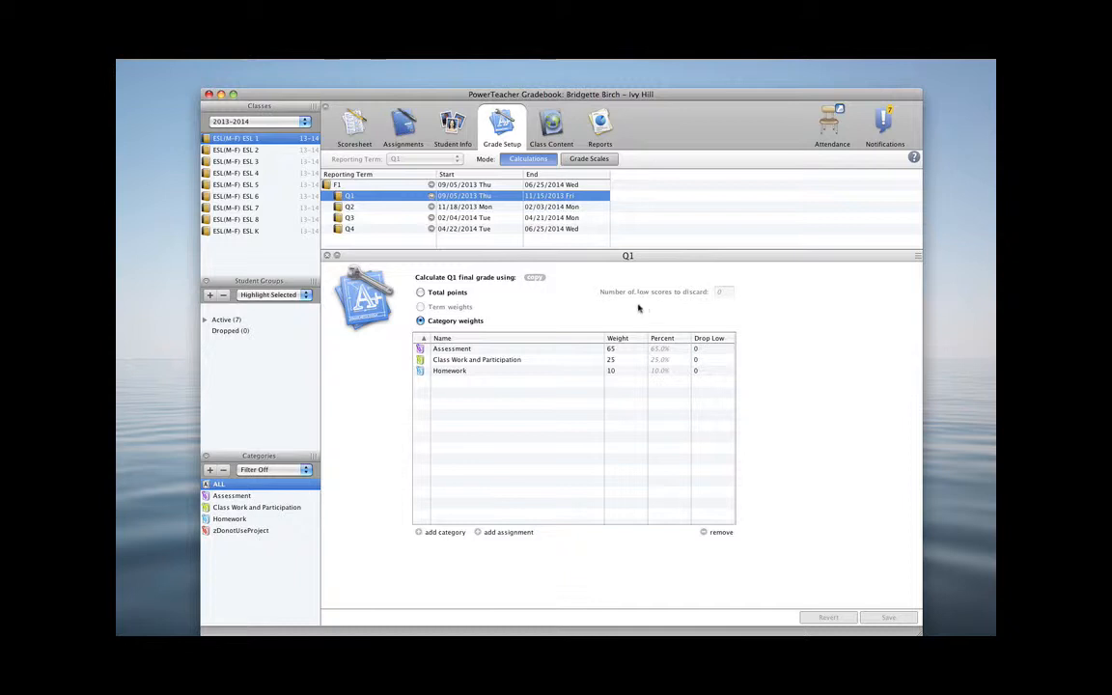
Copy the Q1-only grade setup to reporting terms Q2, Q3 and Q4 and finish the copy
click(535, 279)
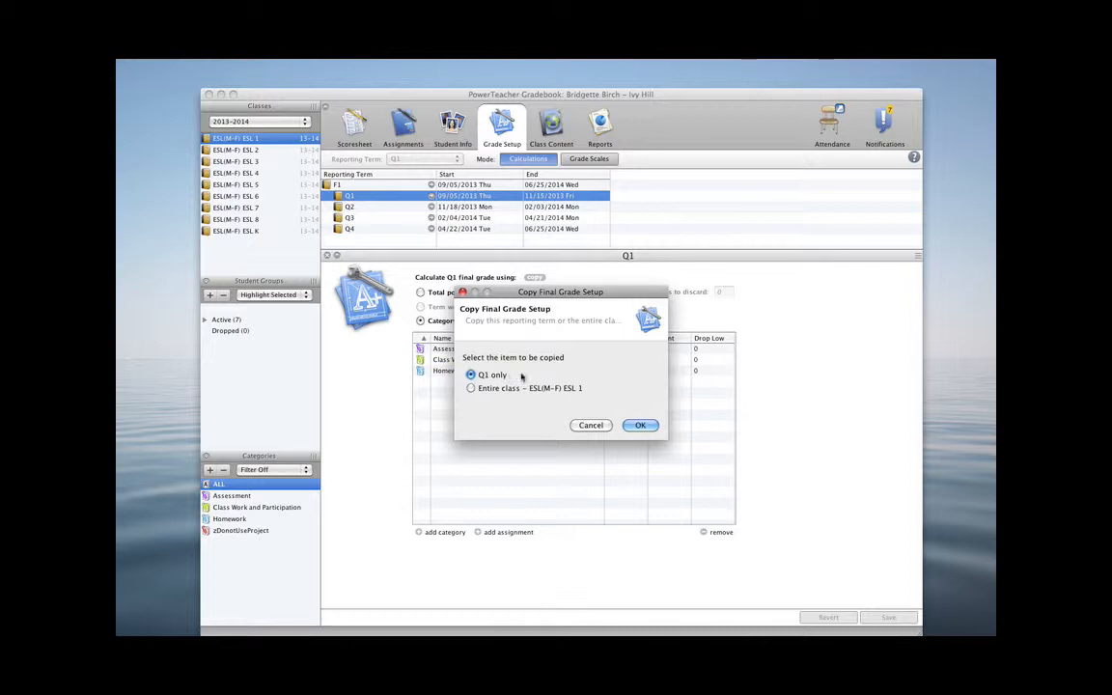
click(639, 425)
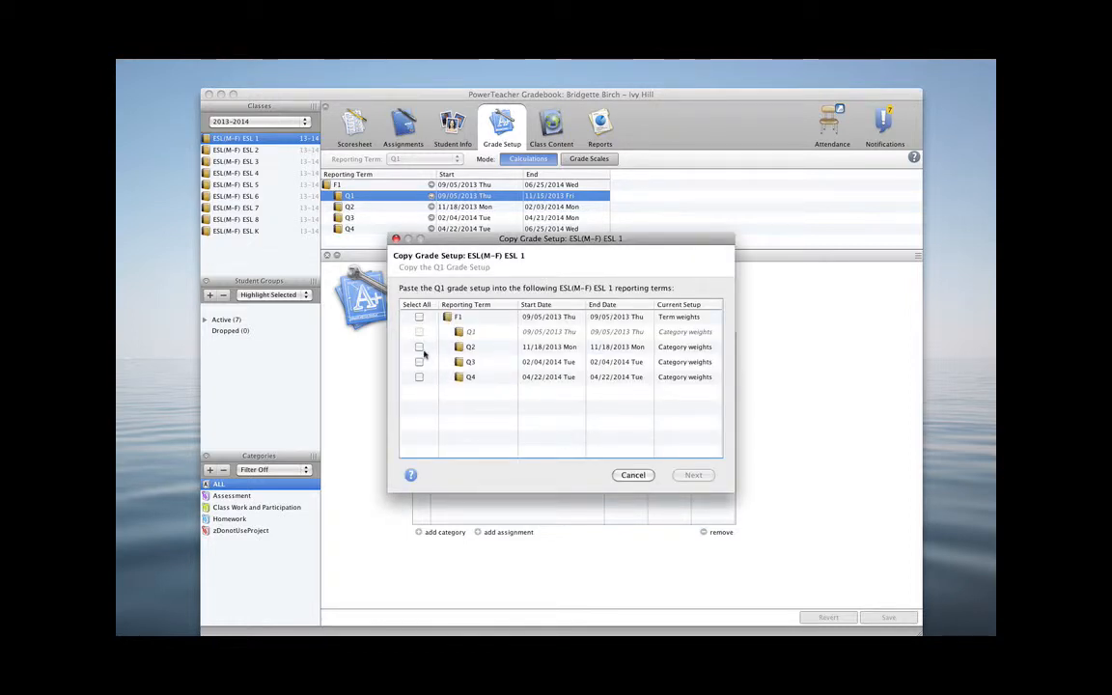
click(419, 347)
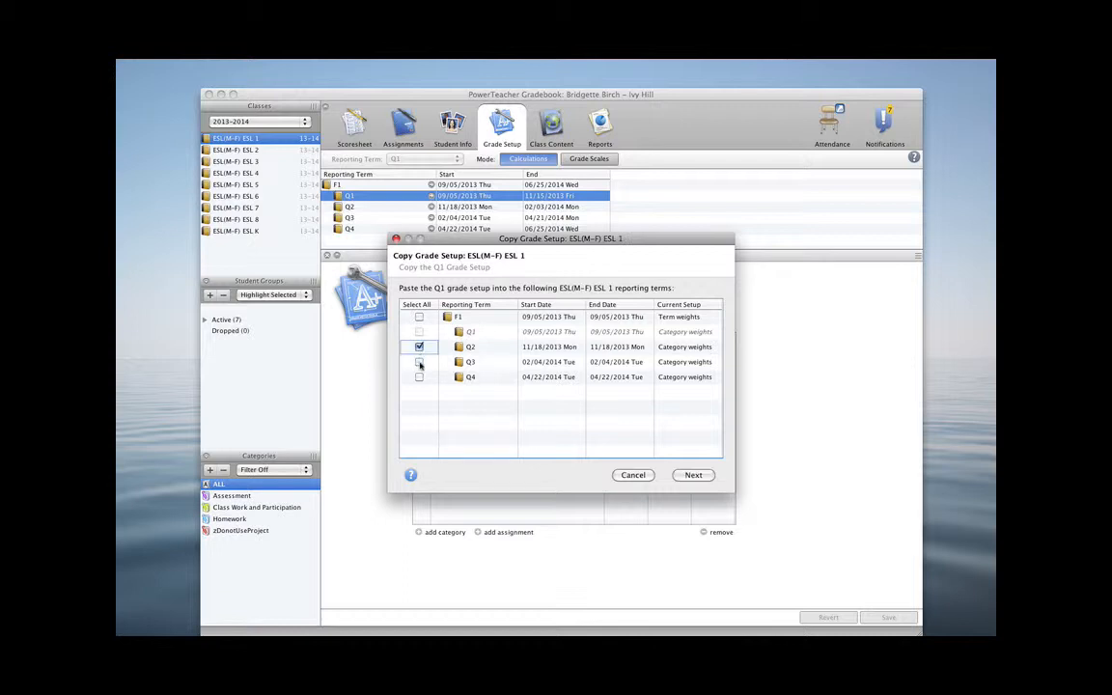
click(419, 361)
click(418, 377)
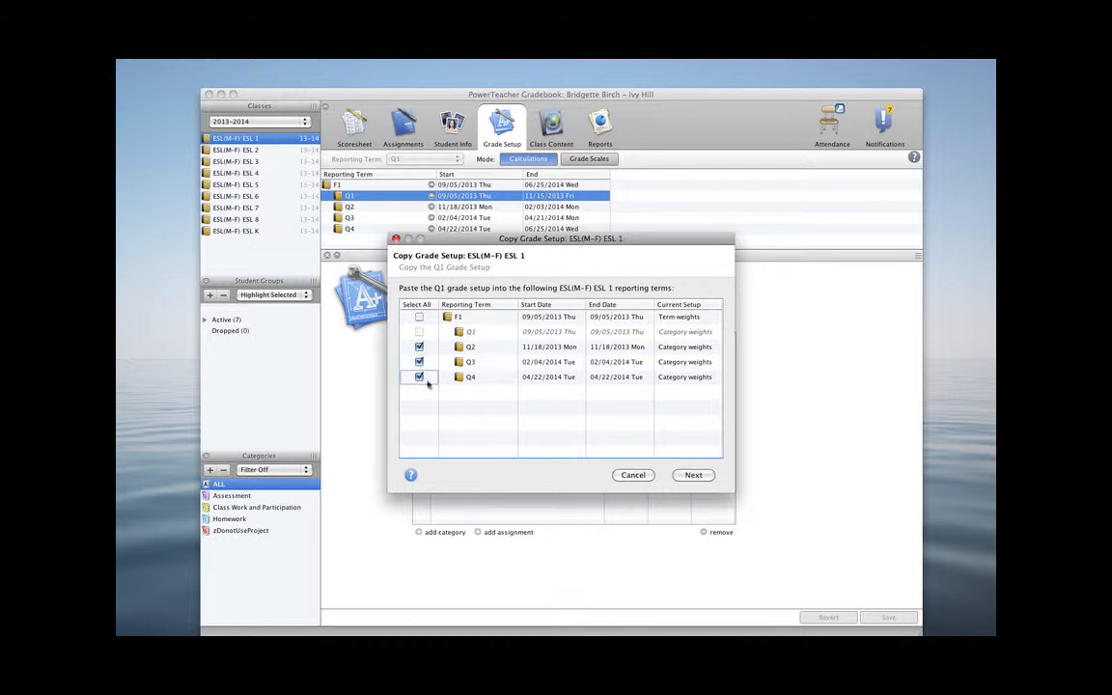
click(695, 475)
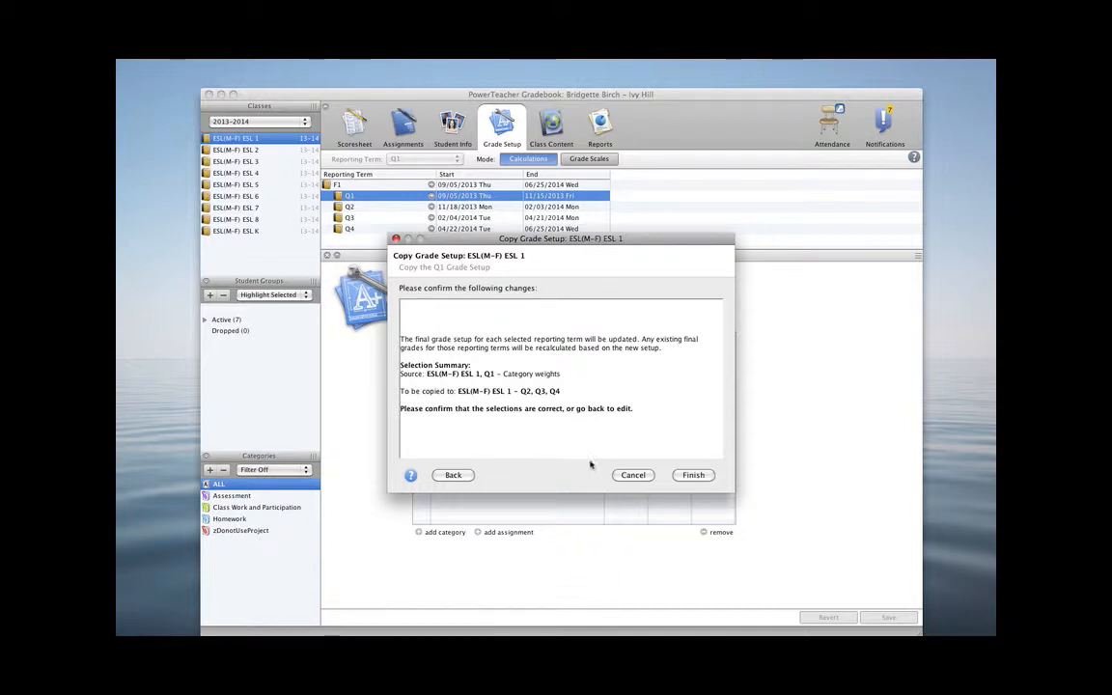
click(695, 475)
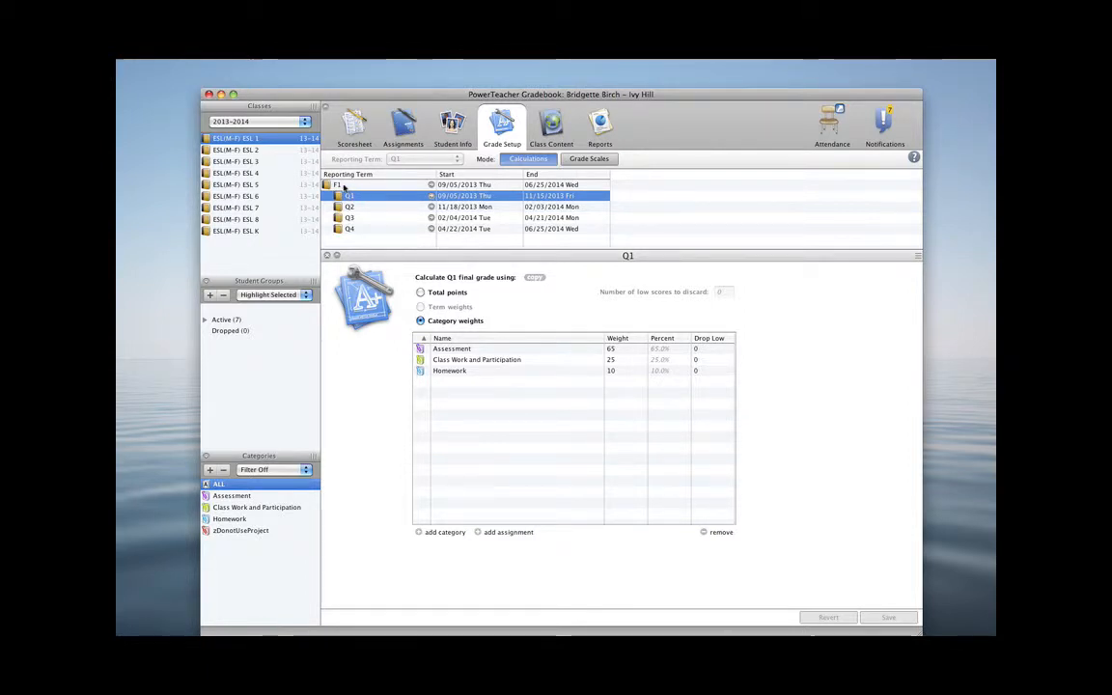
Select term F1 and set each term weight for Q1, Q2, Q3 and Q4 to 25, then save
click(343, 188)
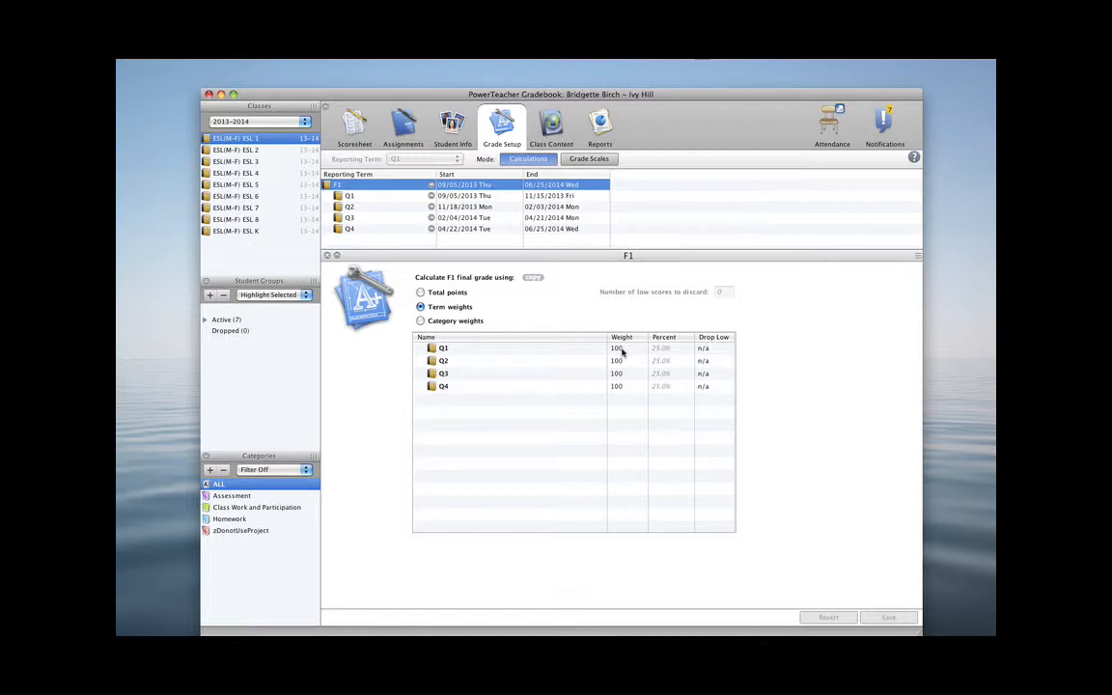
double_click(621, 349)
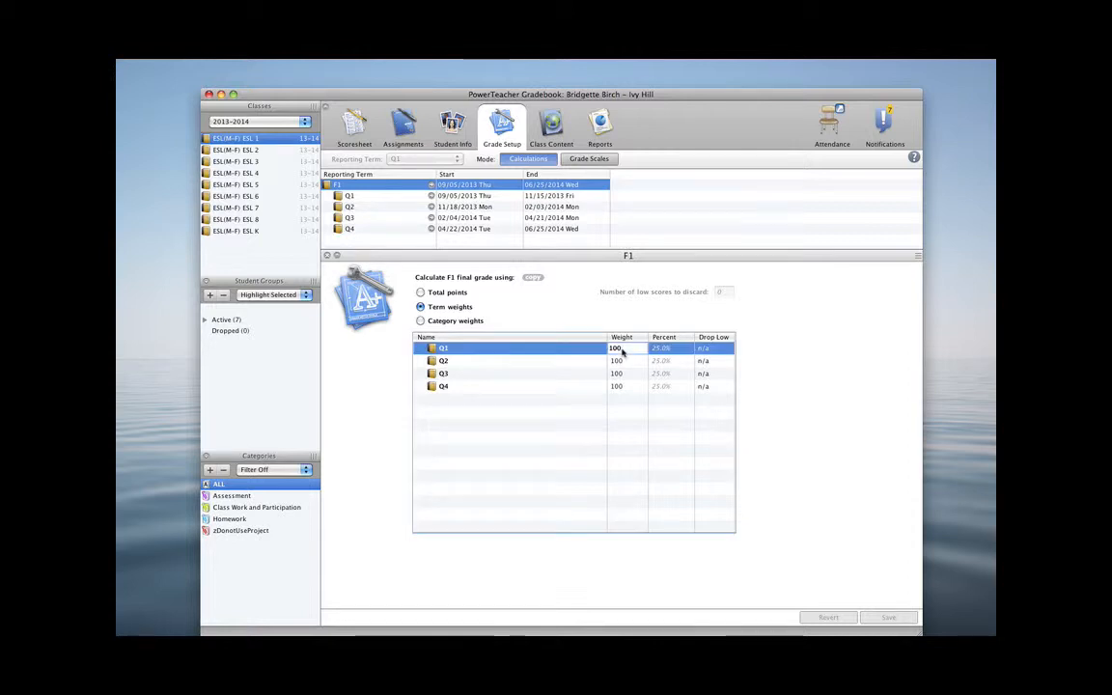
text(25)
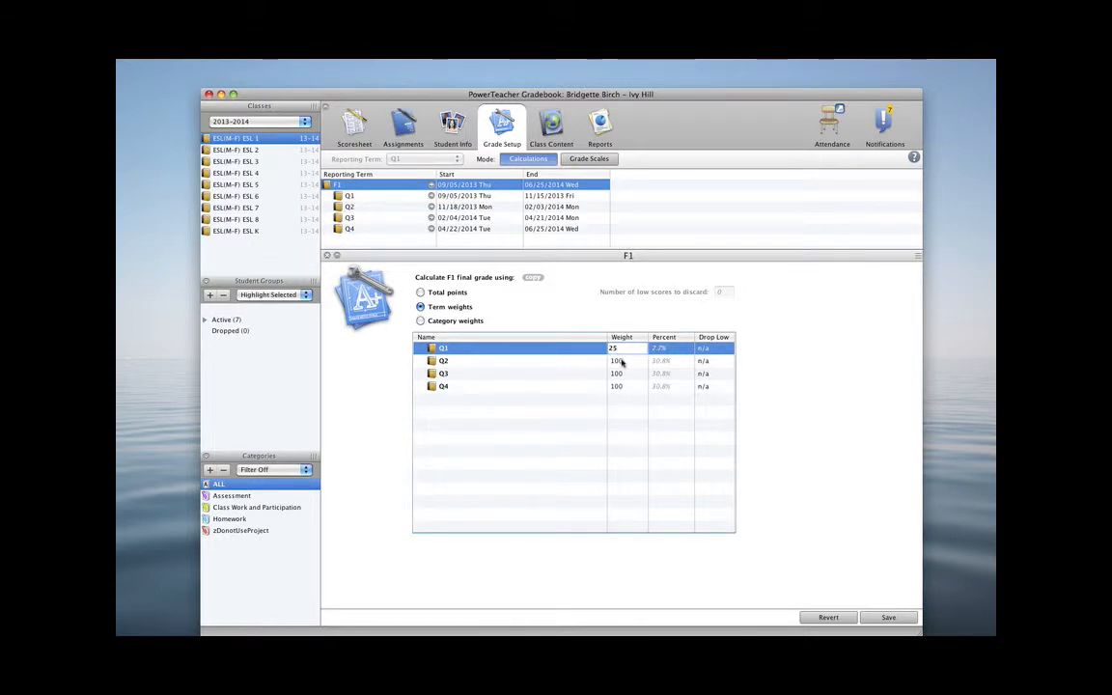
double_click(621, 361)
text(25)
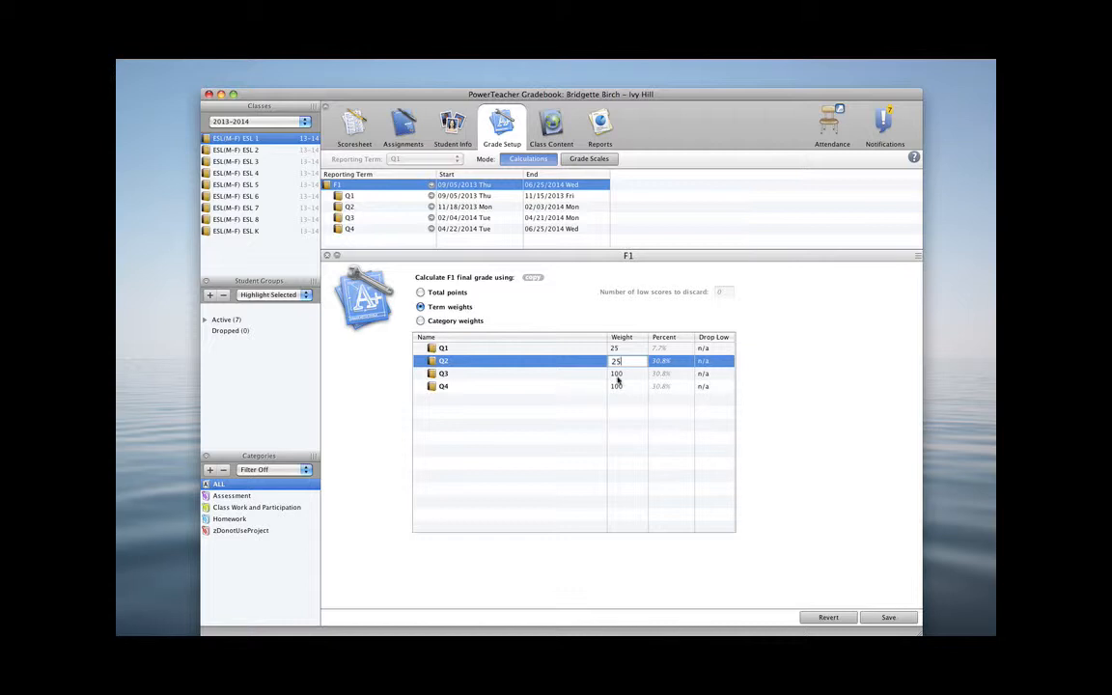
double_click(620, 374)
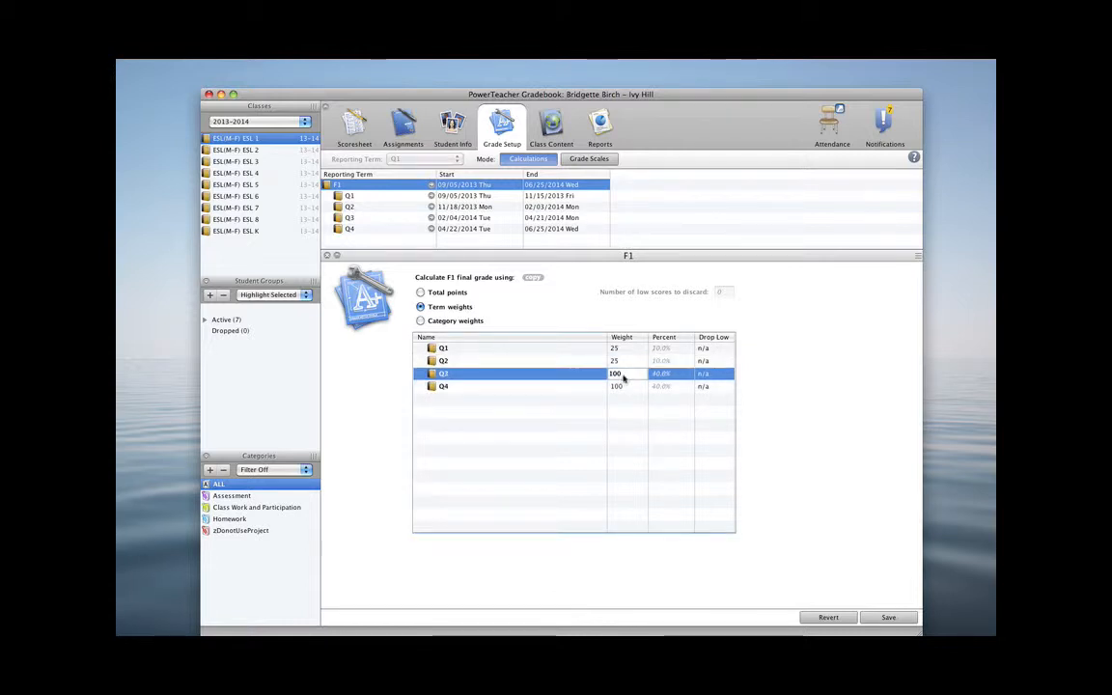
text(25)
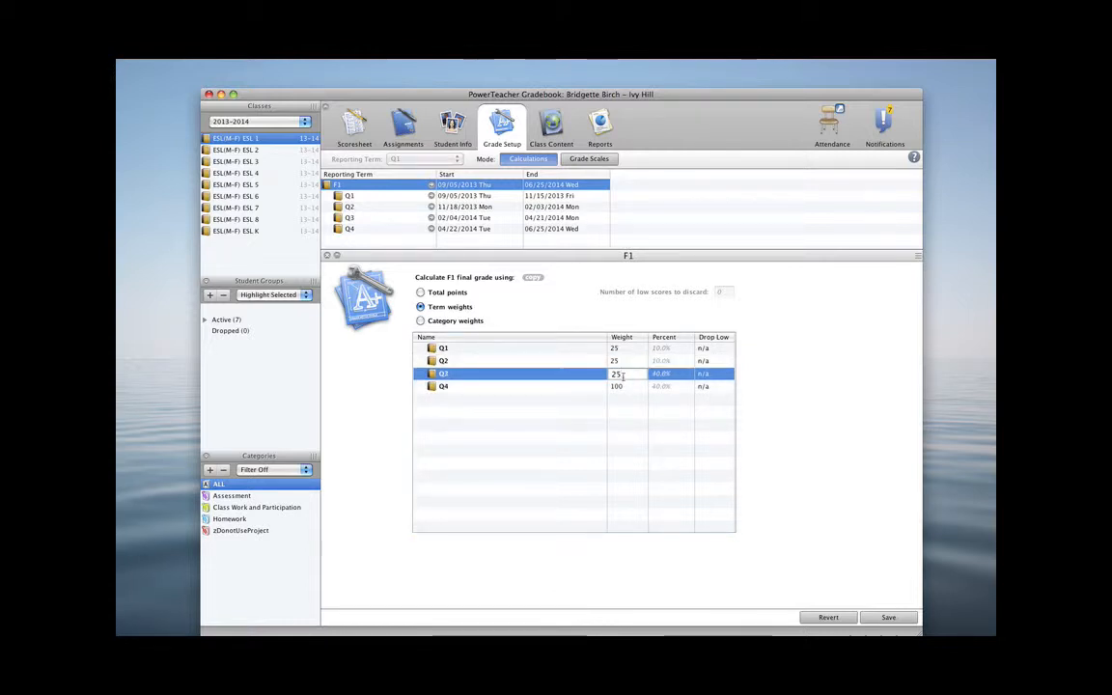
double_click(621, 386)
text(25)
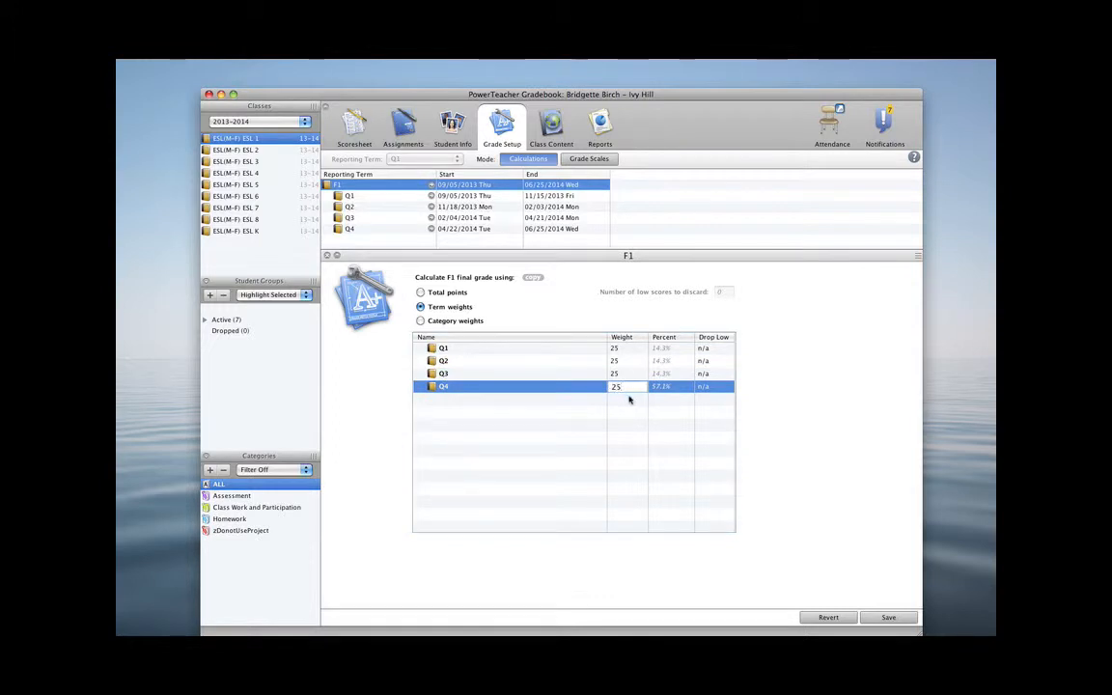
key(Return)
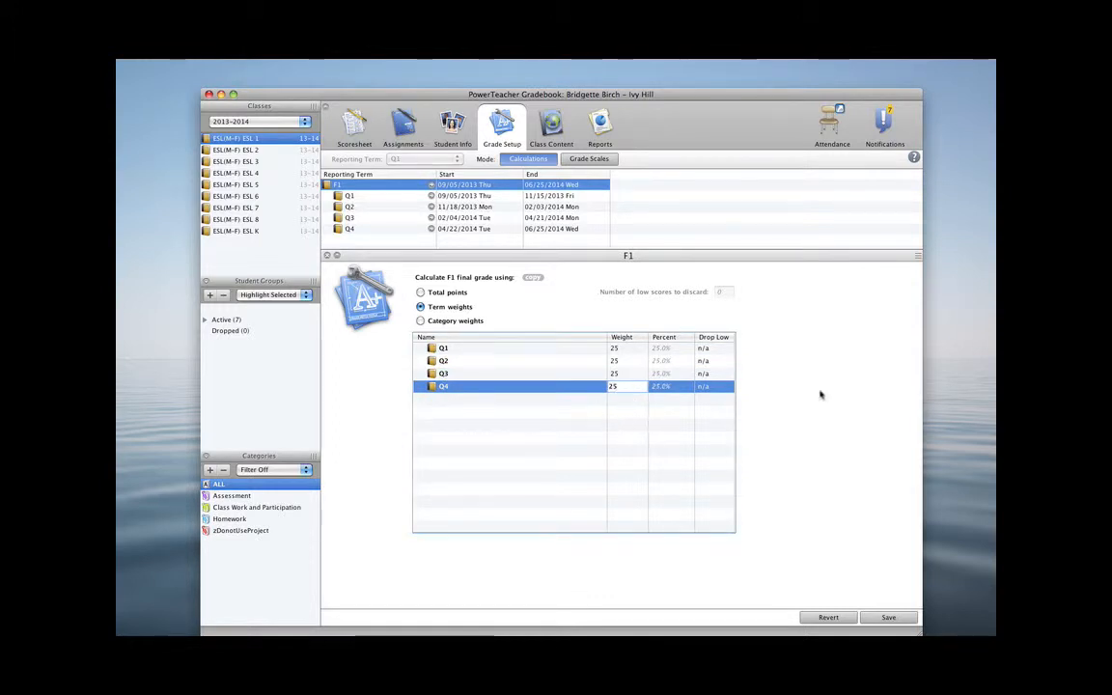
click(887, 617)
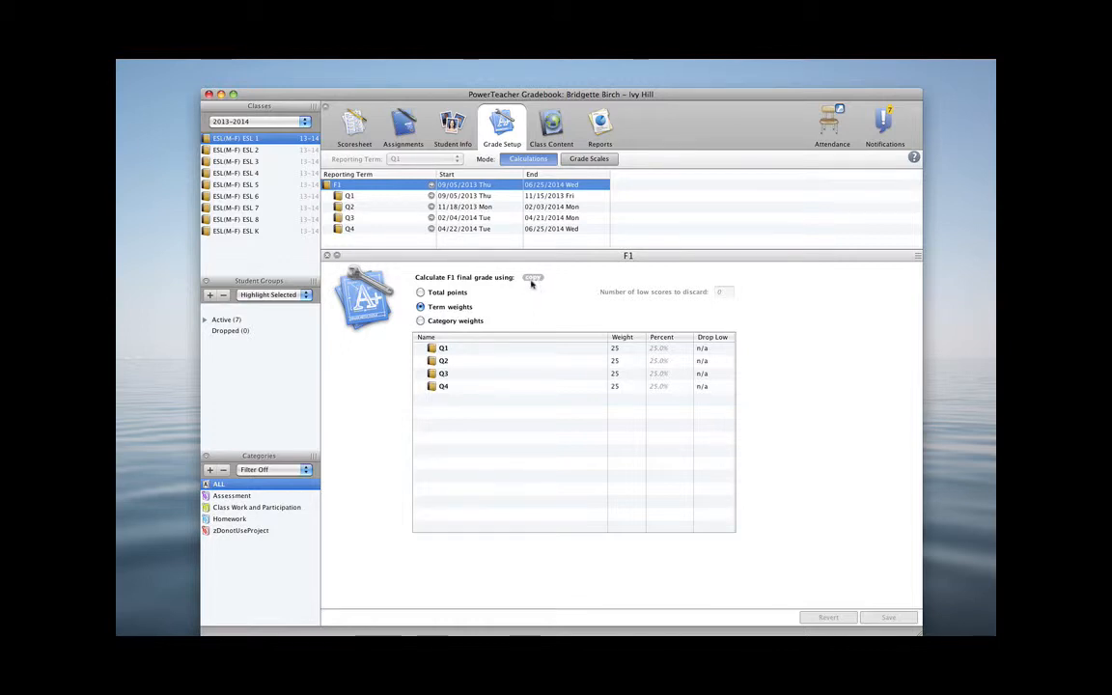
Start copying the entire ESL(M-F) ESL 1 final grade setup and tick classes ESL 2 through ESL K as targets
click(532, 278)
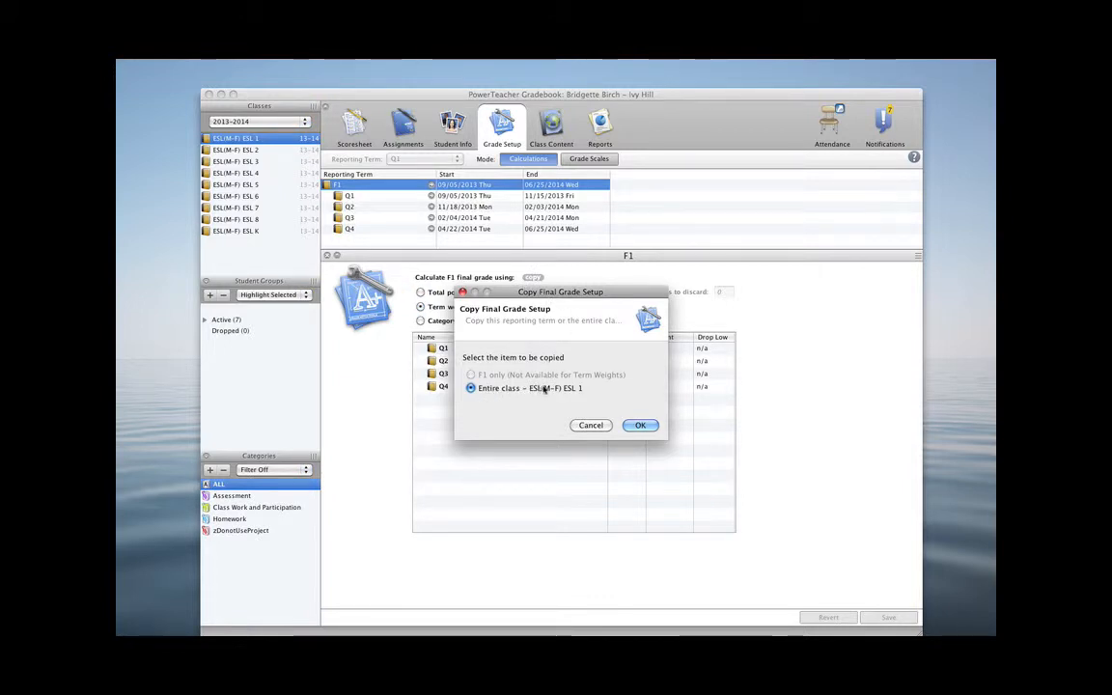
click(638, 426)
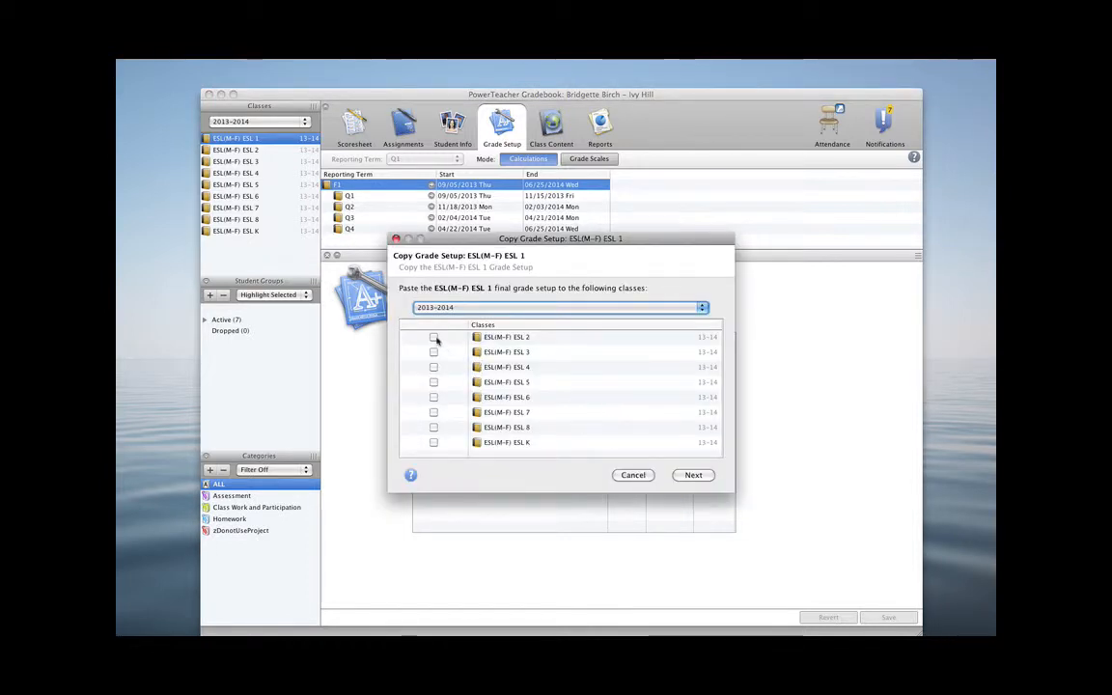
click(434, 338)
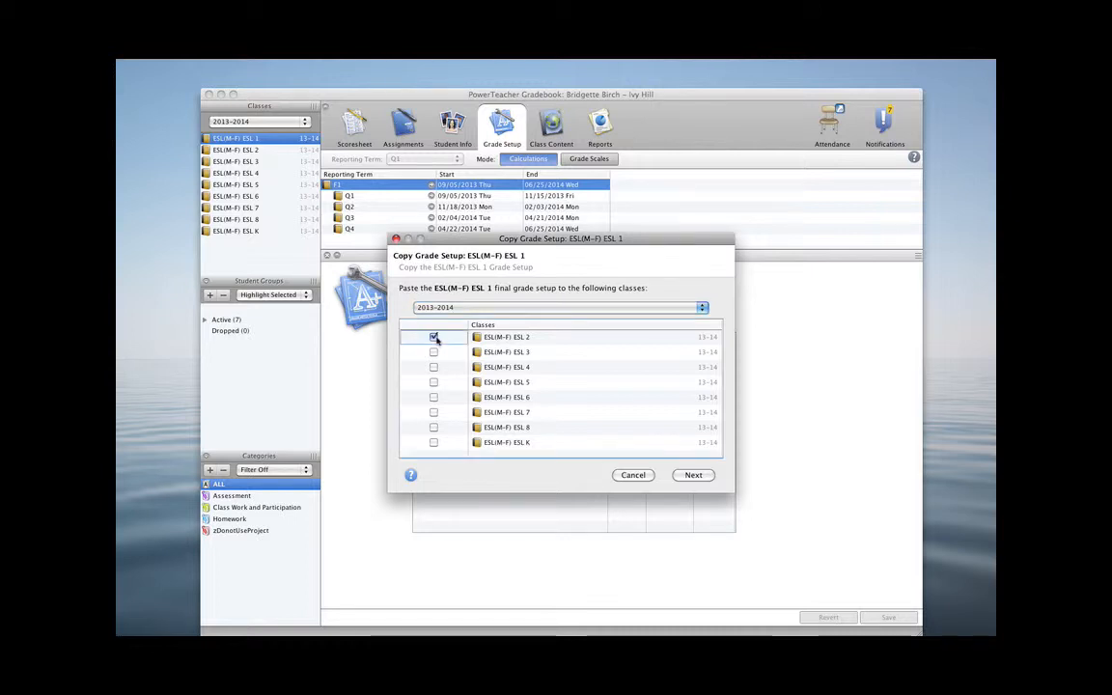
click(433, 352)
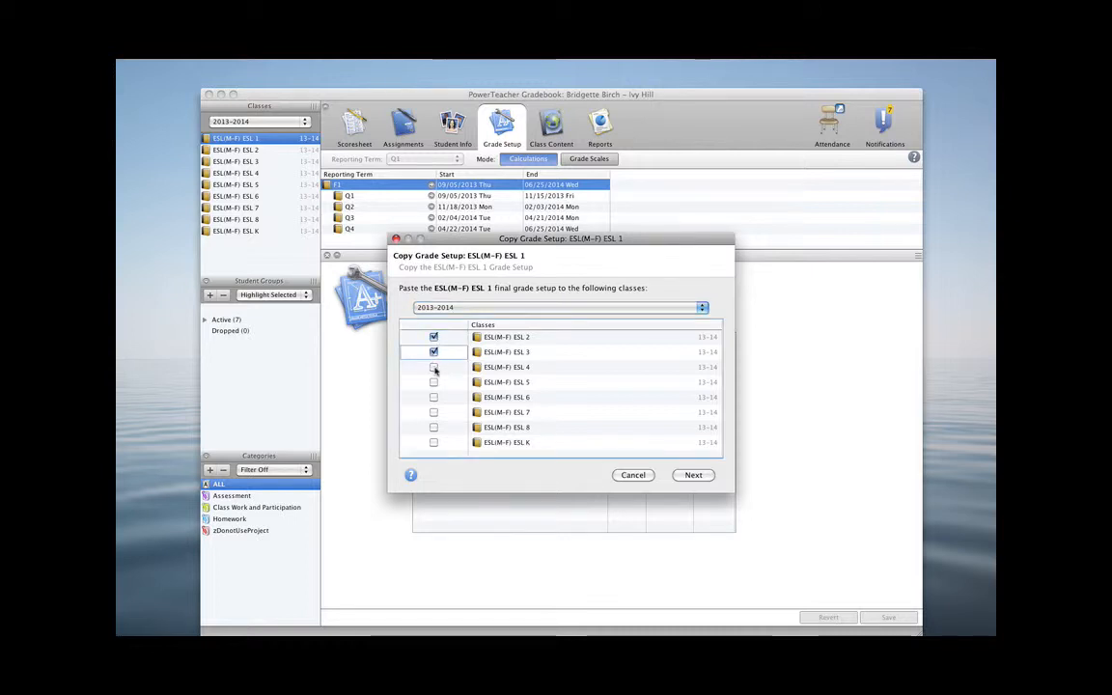
click(434, 367)
click(433, 383)
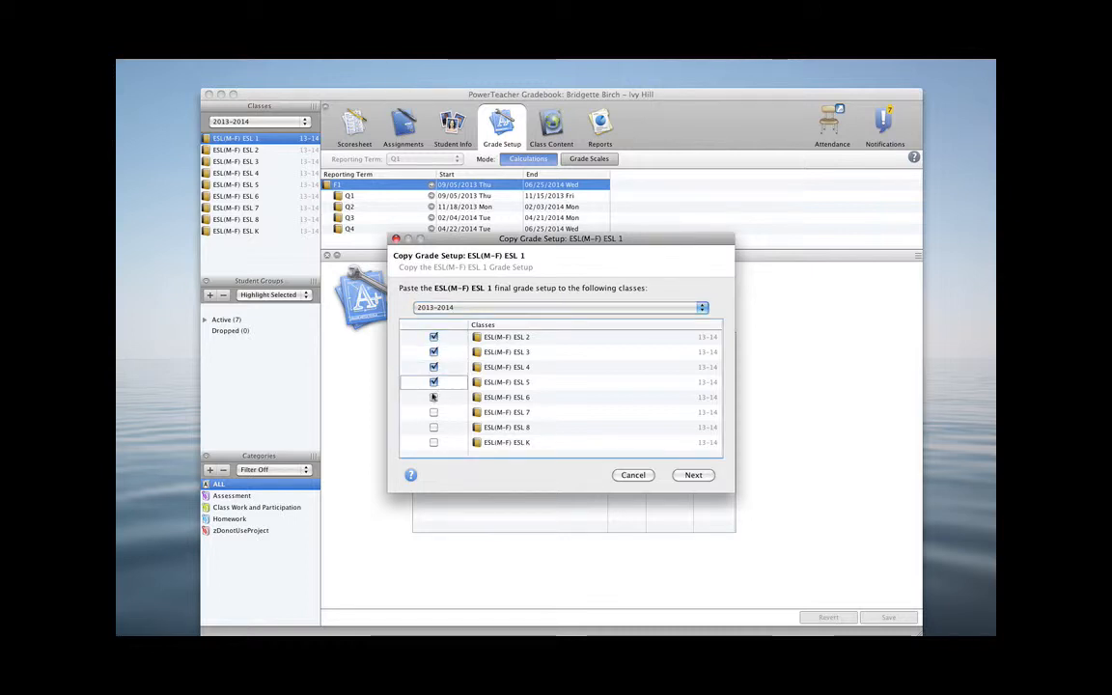
click(434, 398)
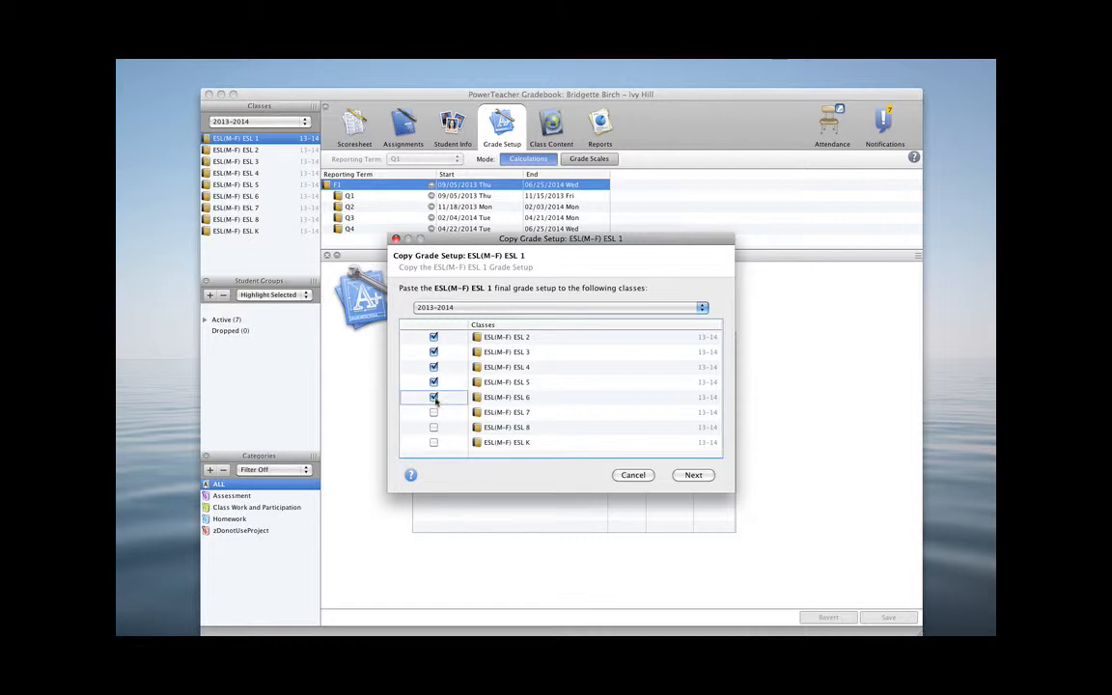
click(434, 413)
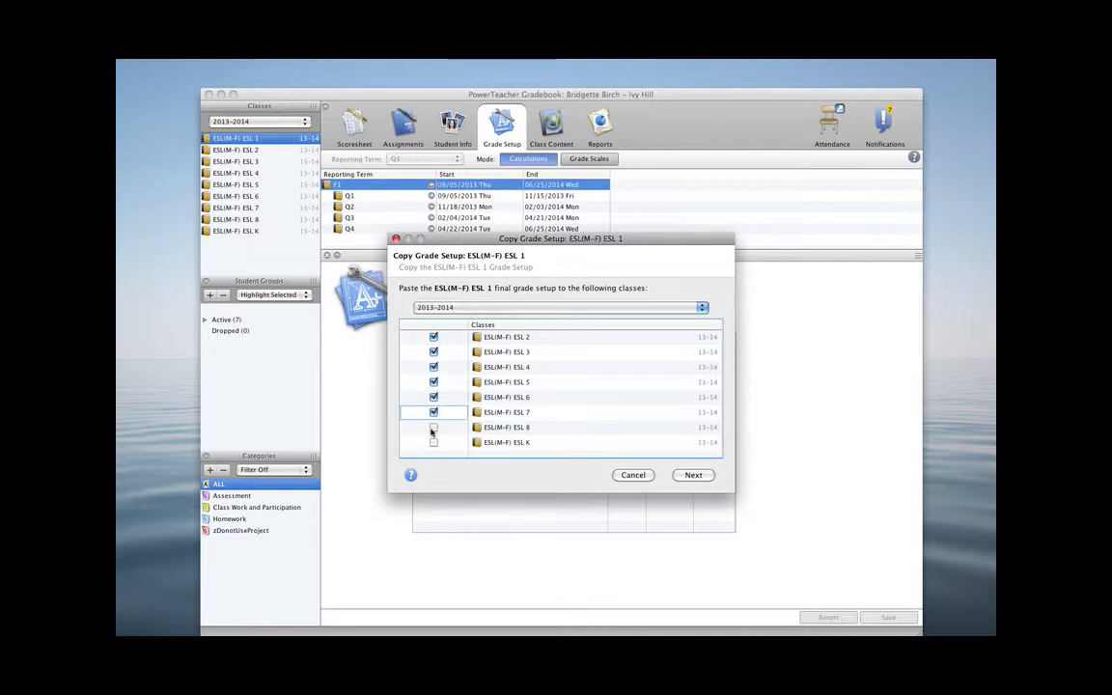
click(434, 428)
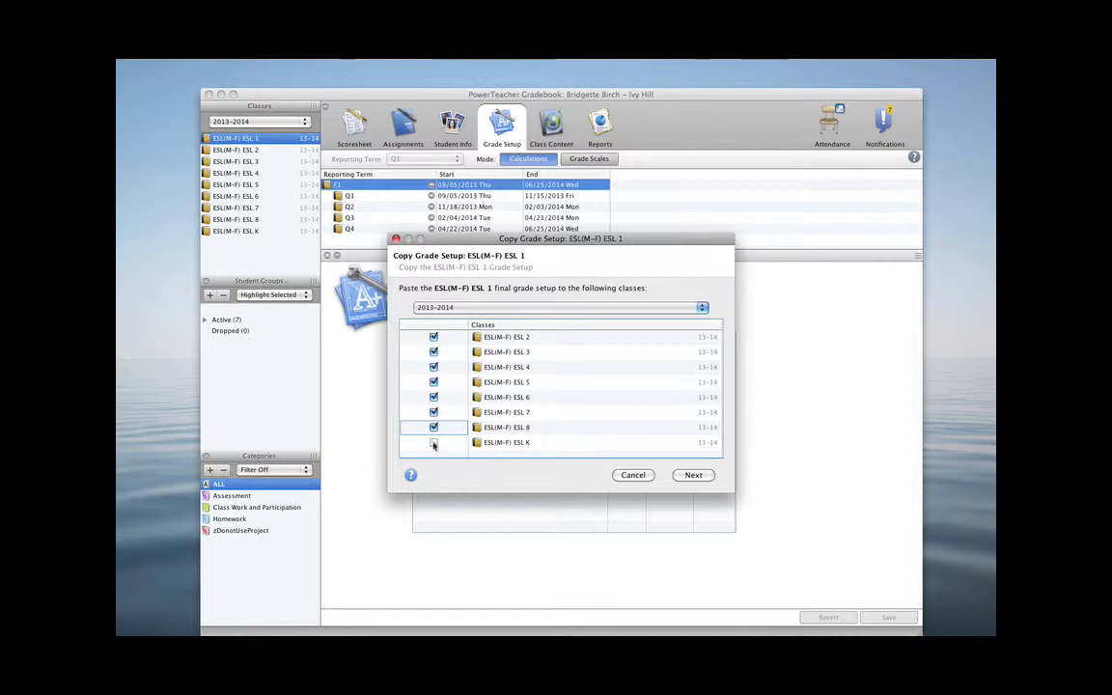
click(433, 444)
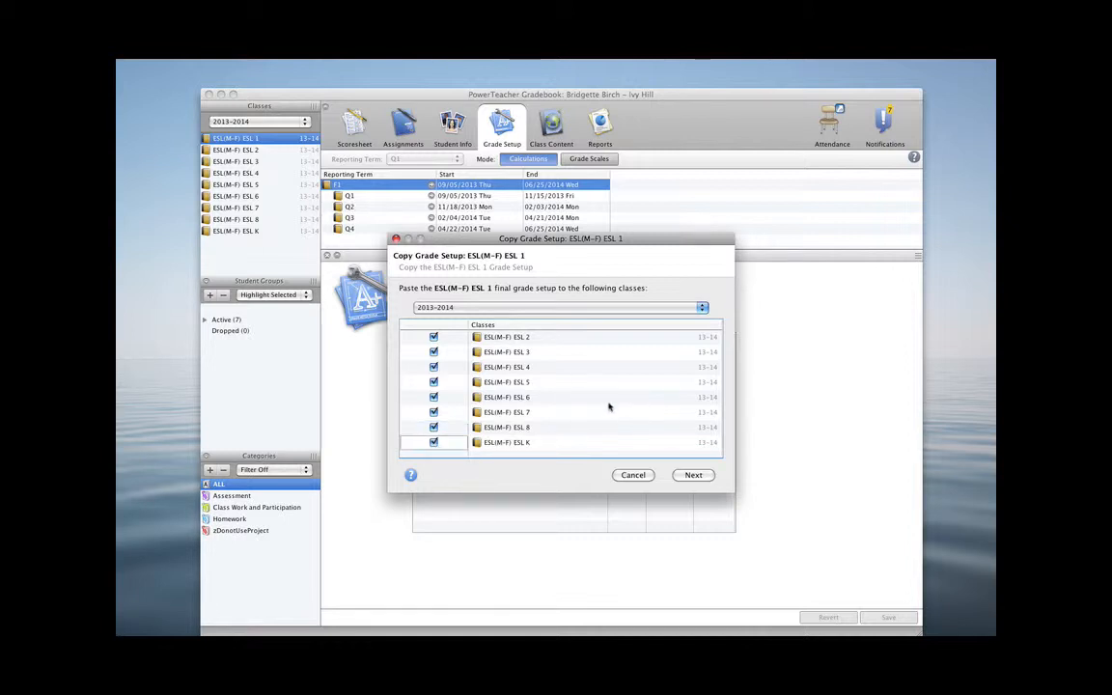
Review the copy summary and finish copying the grade setup to the selected classes
click(693, 476)
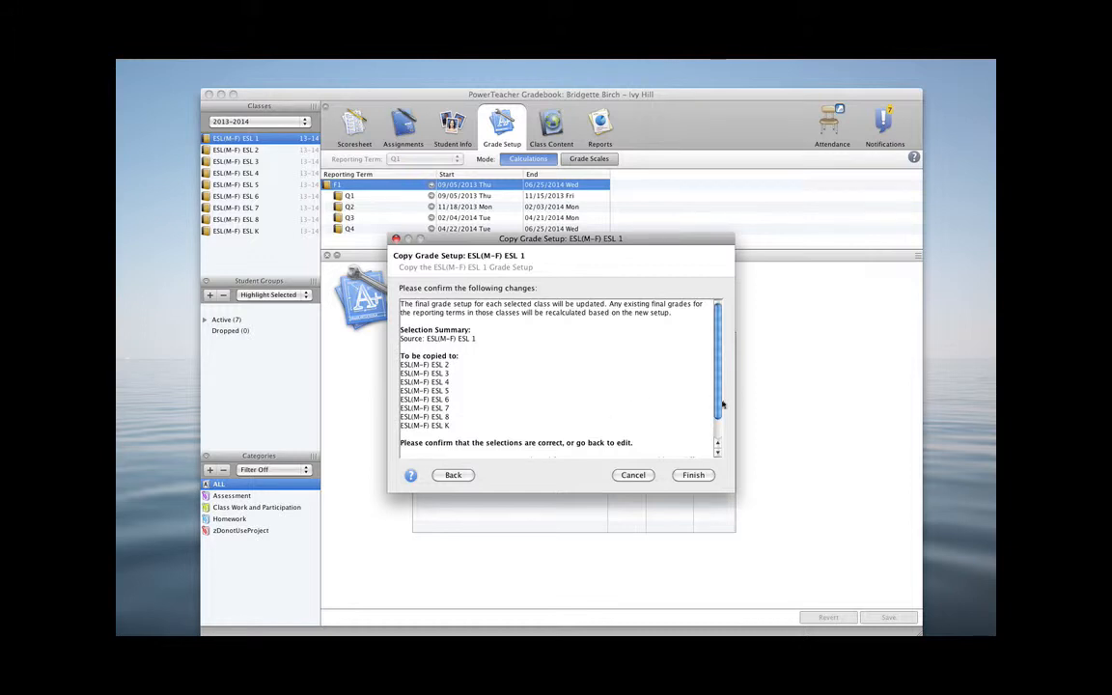
scroll(720, 411, down, 3)
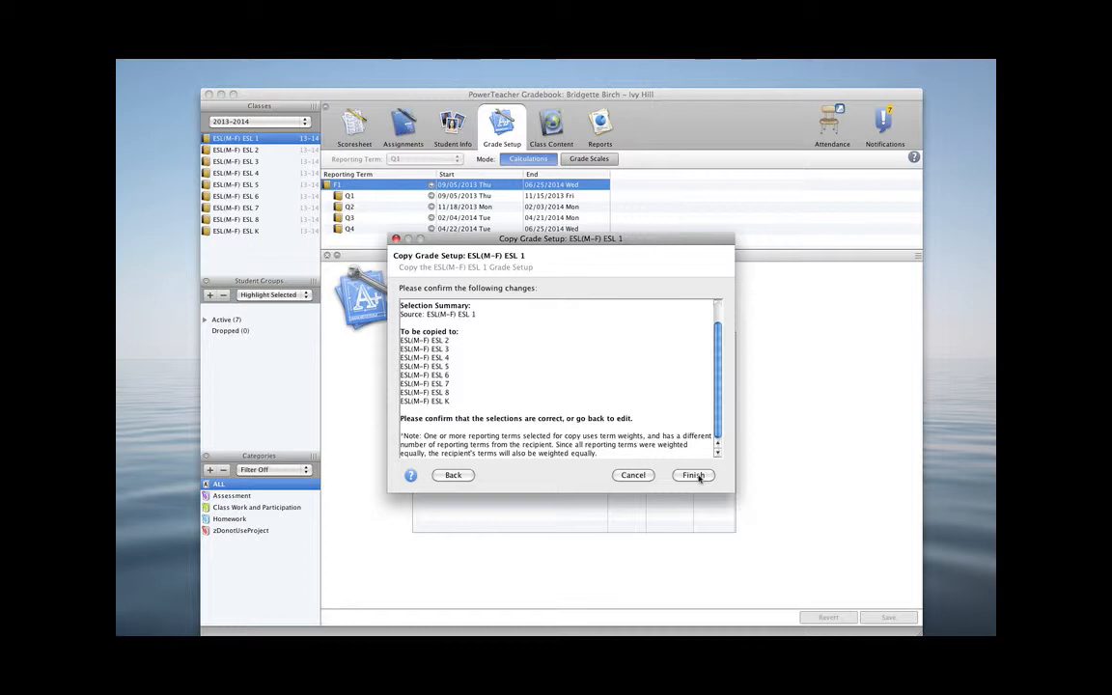
click(693, 475)
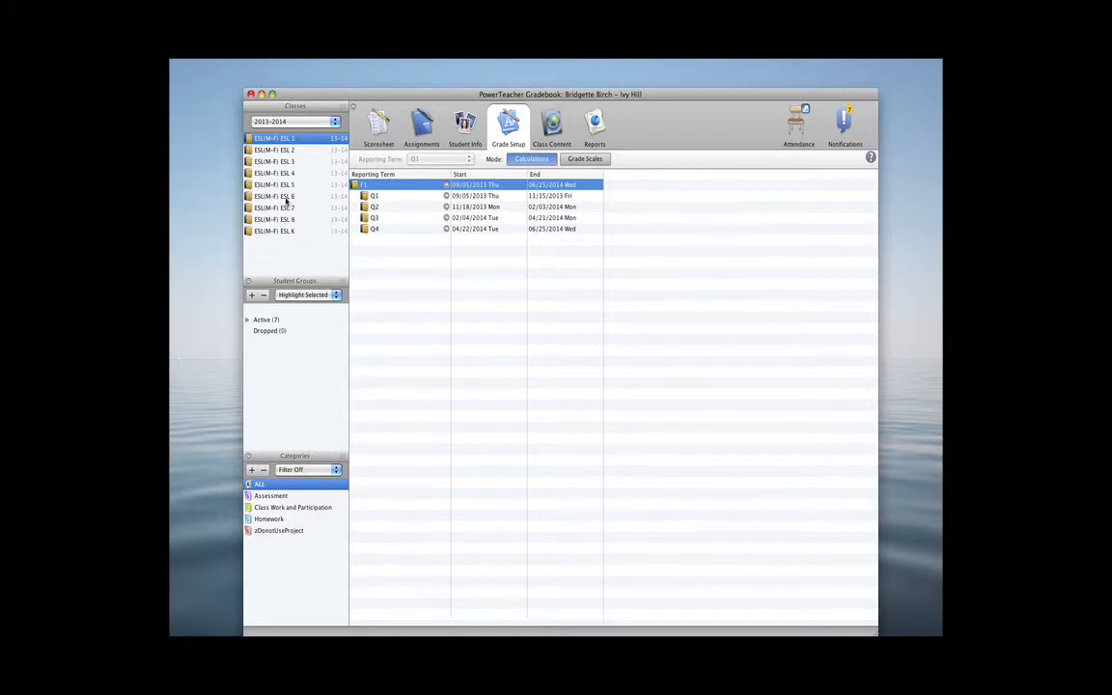
Open class ESL 6 and inspect its F1 term weights and Q1 grade setup
click(287, 199)
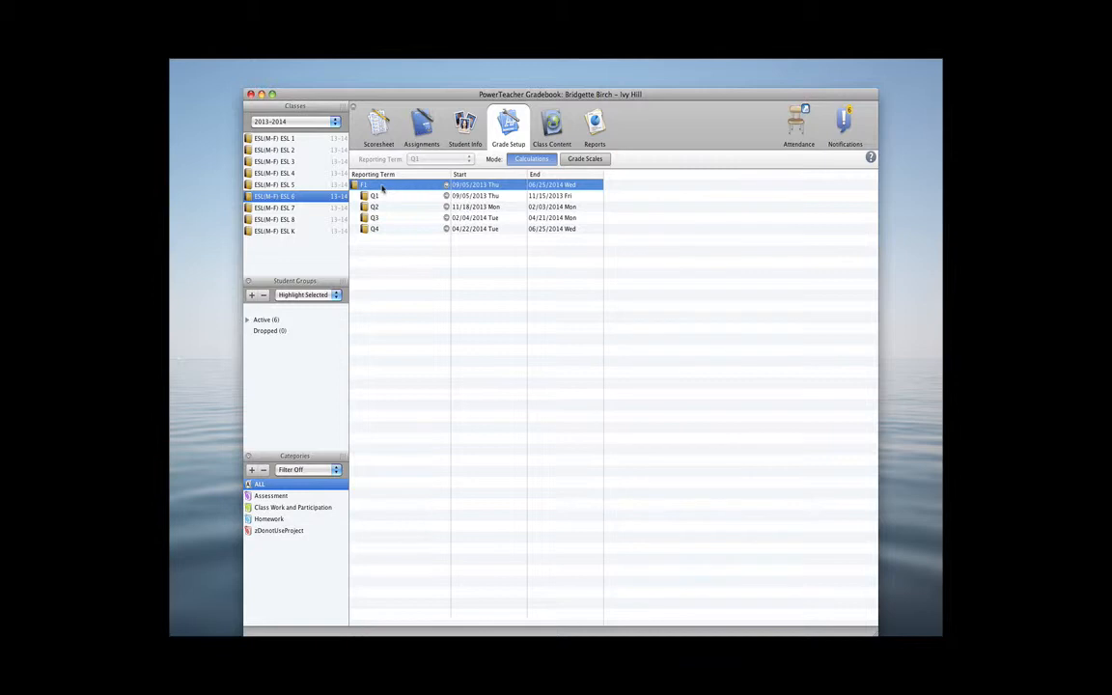
click(382, 187)
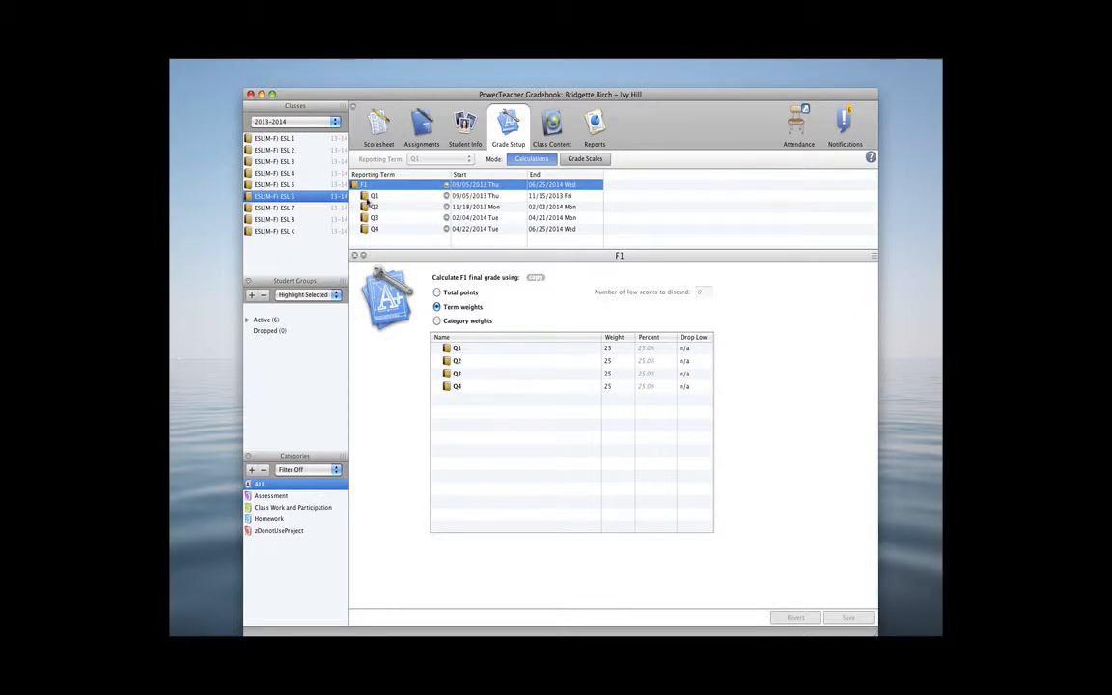
click(373, 195)
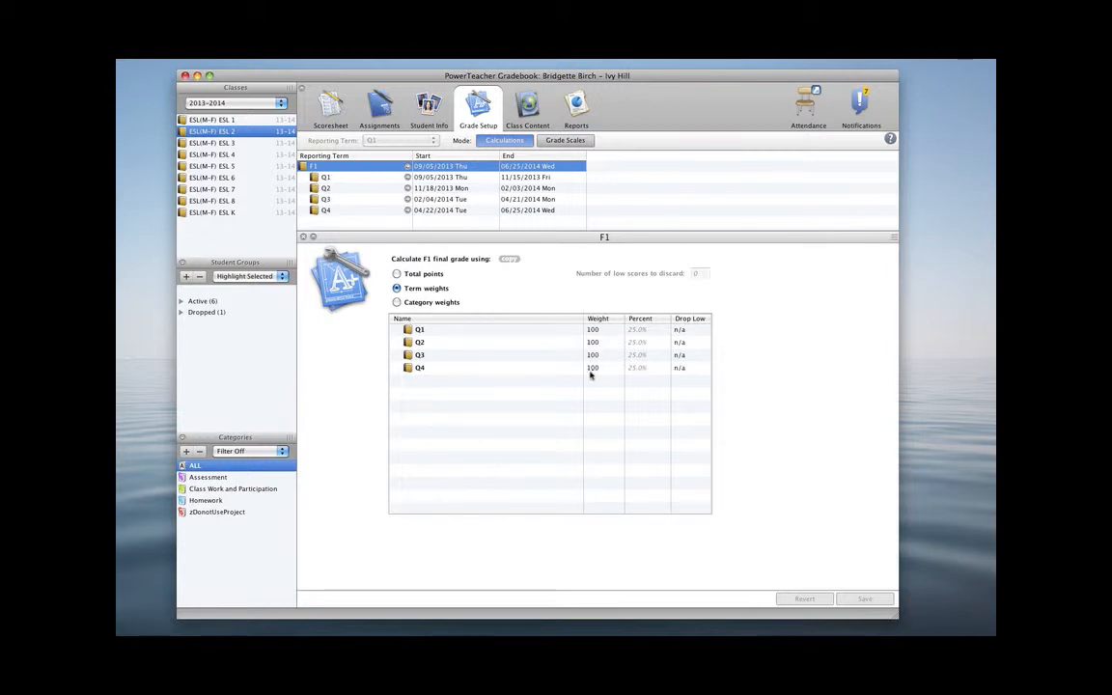
Switch the class list to the 2012-2013 year, discarding the unsaved category-weights change on ESL 2's Q1
click(336, 178)
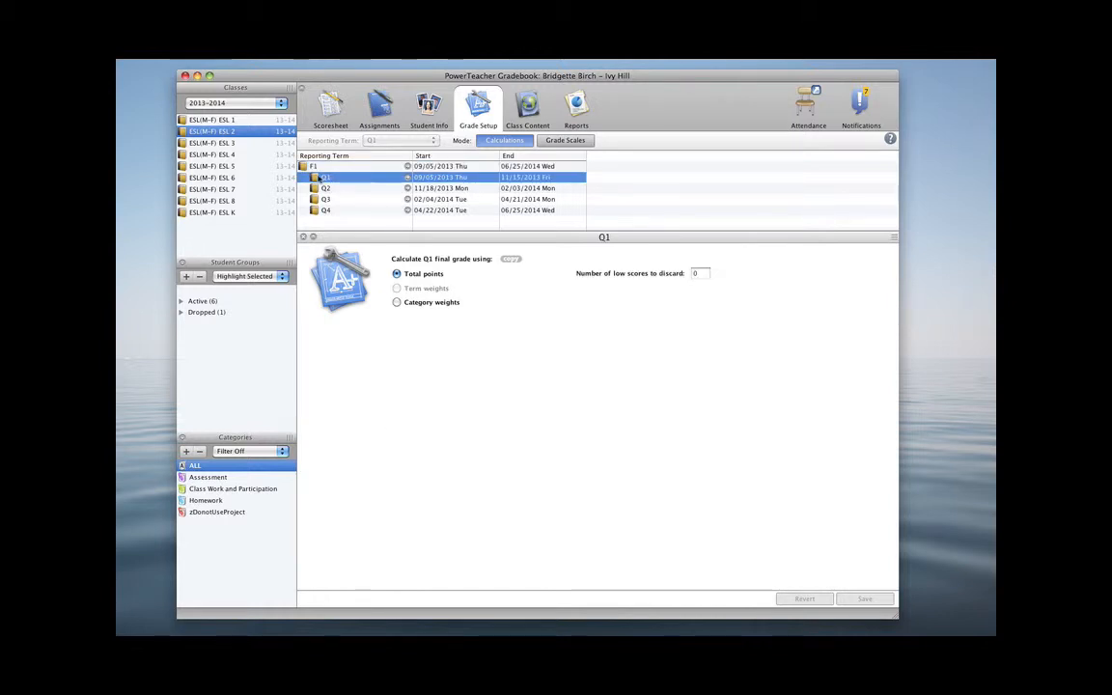
click(397, 303)
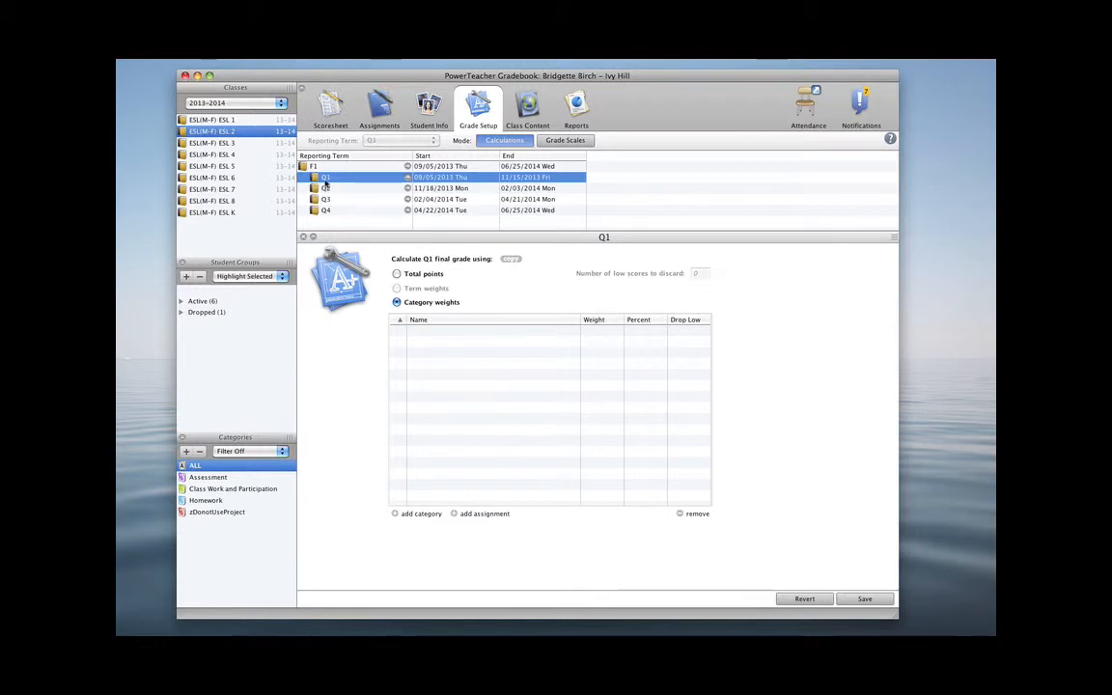
click(280, 103)
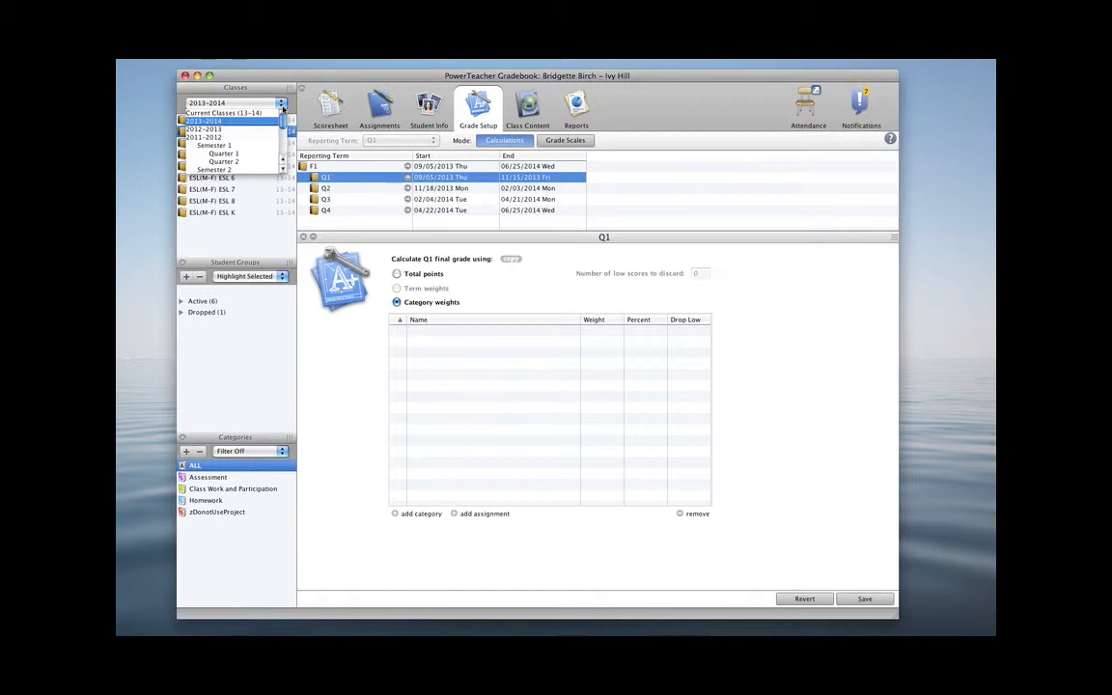
click(227, 130)
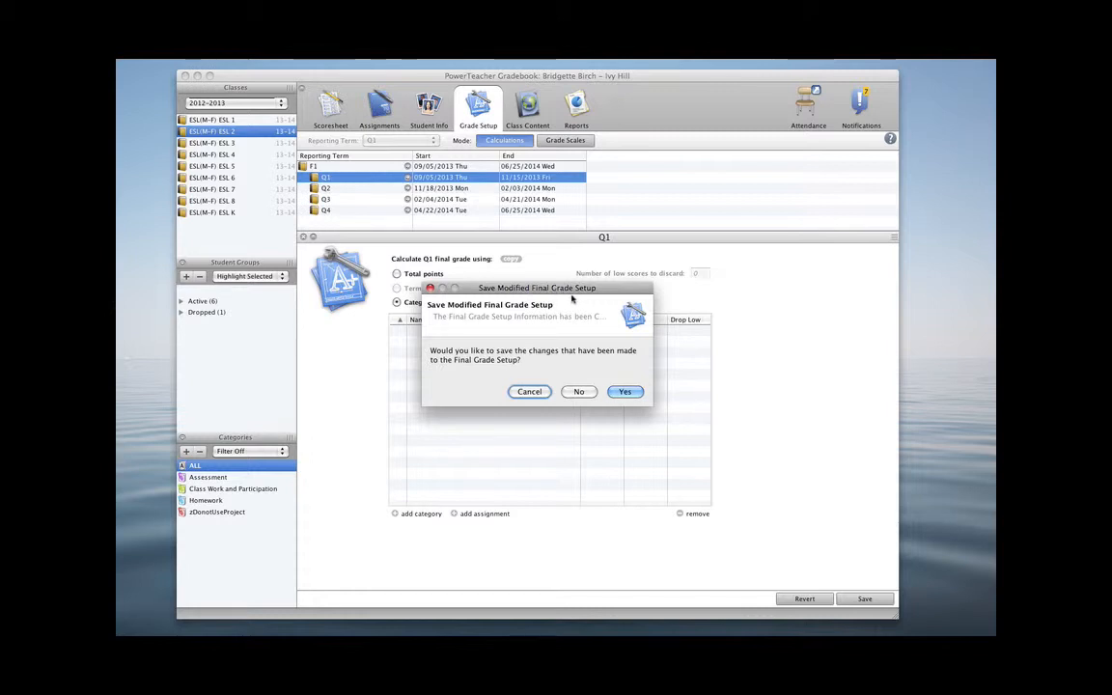
click(579, 391)
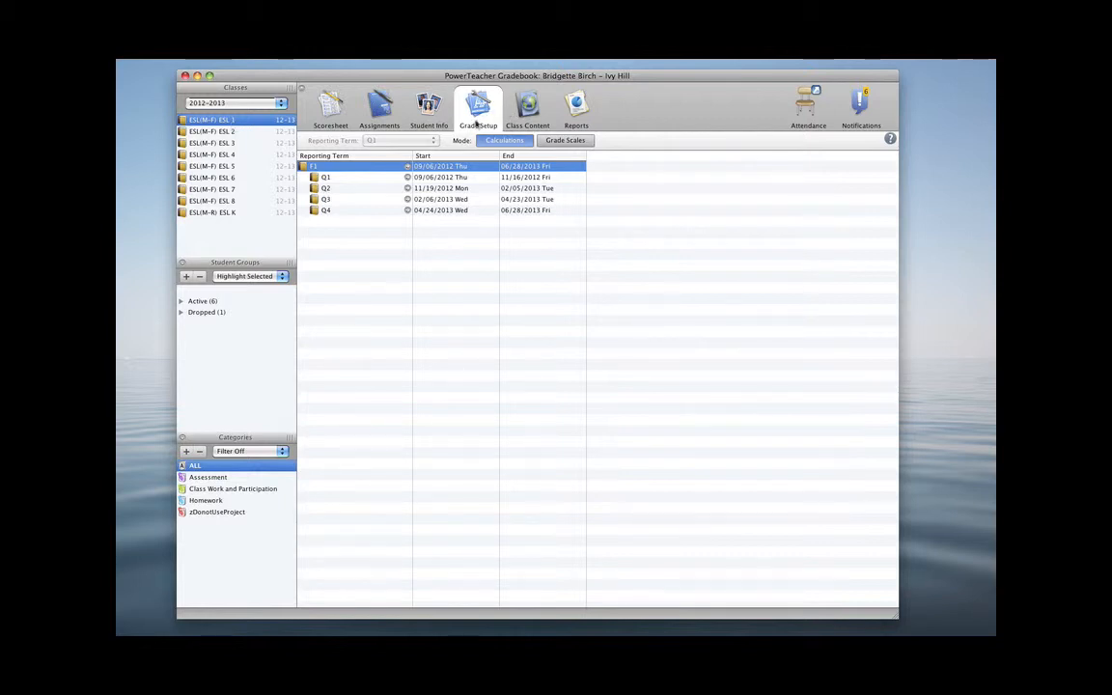
Review the 2012-2013 ESL 1 grade setup for F1 and each term Q1 through Q4
click(320, 168)
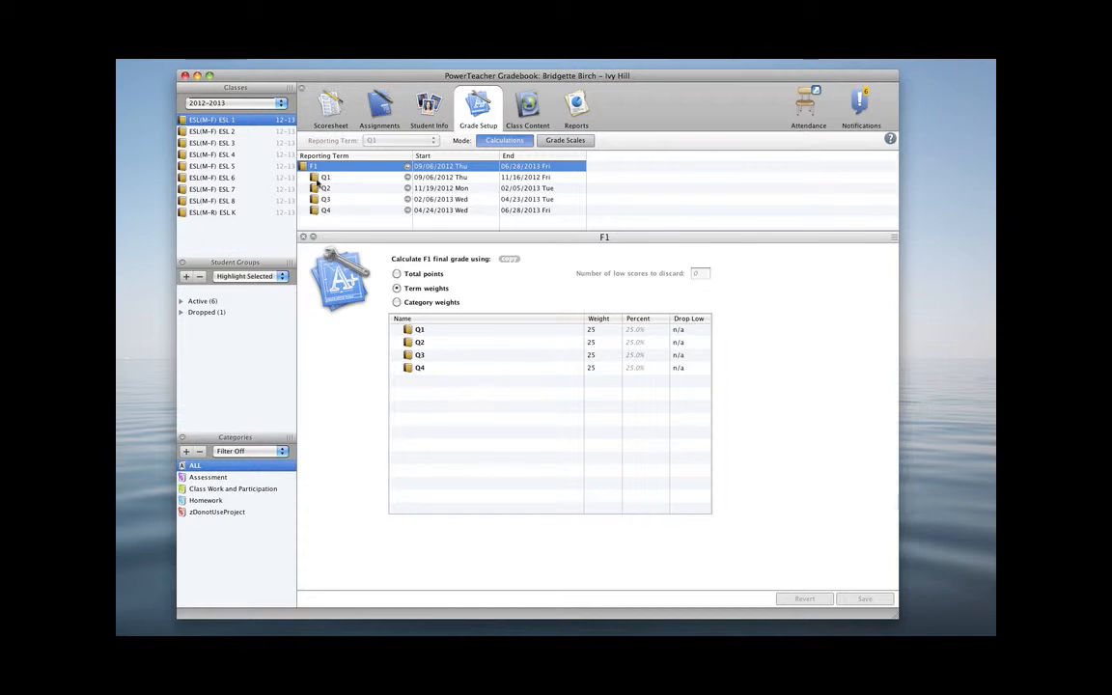
click(319, 177)
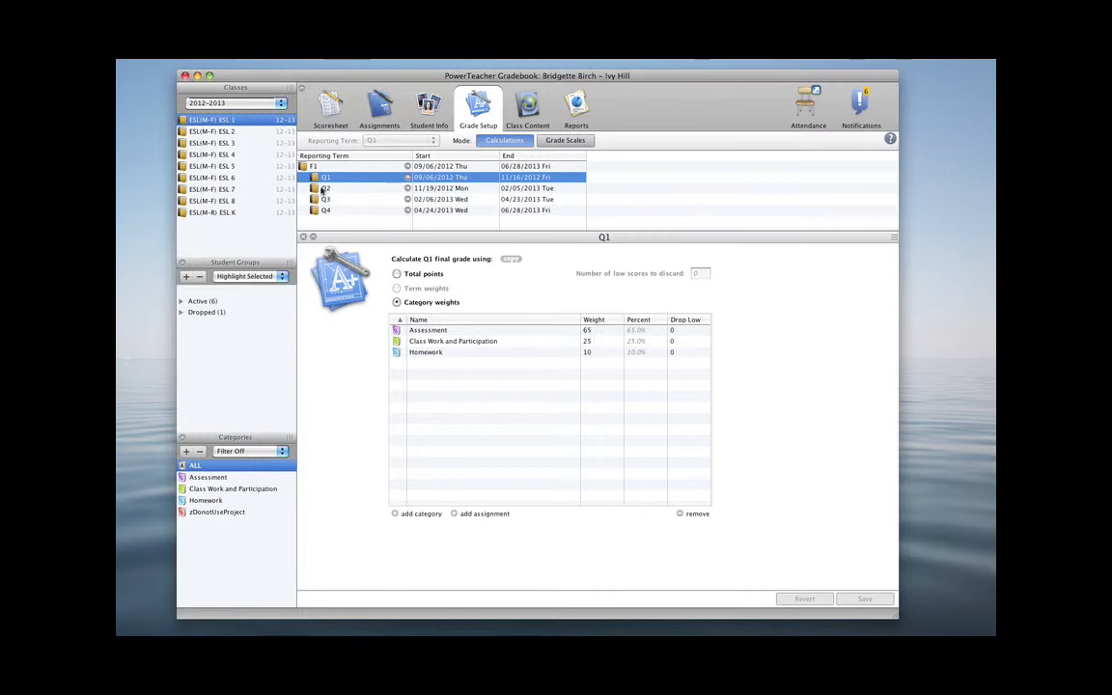
click(320, 188)
click(320, 199)
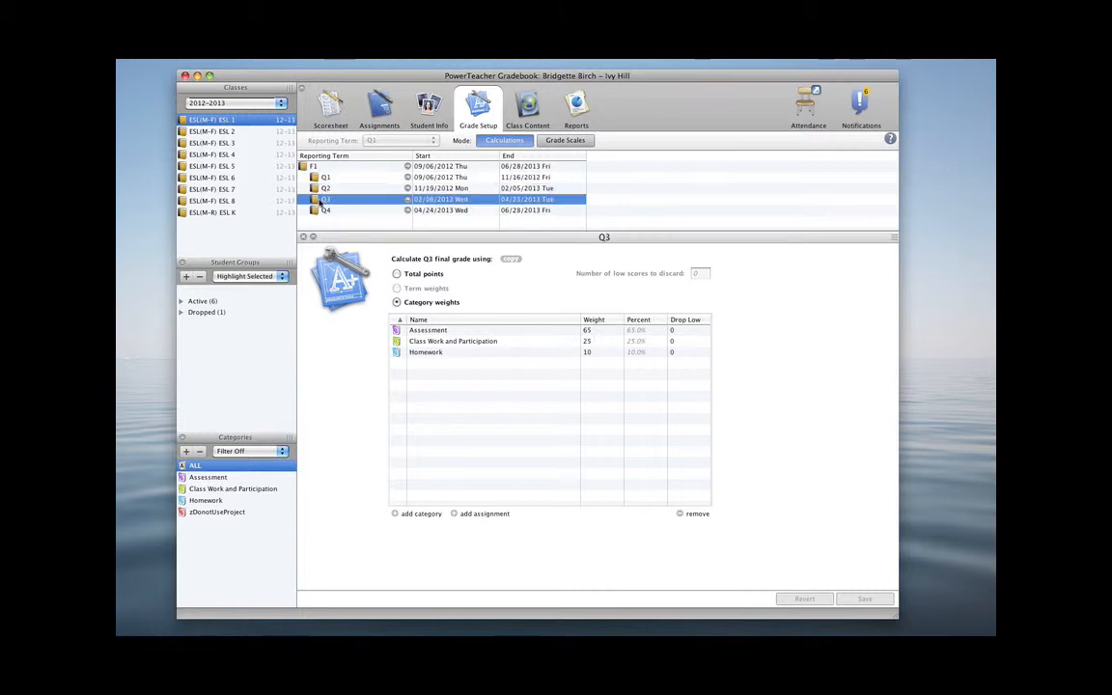
click(320, 210)
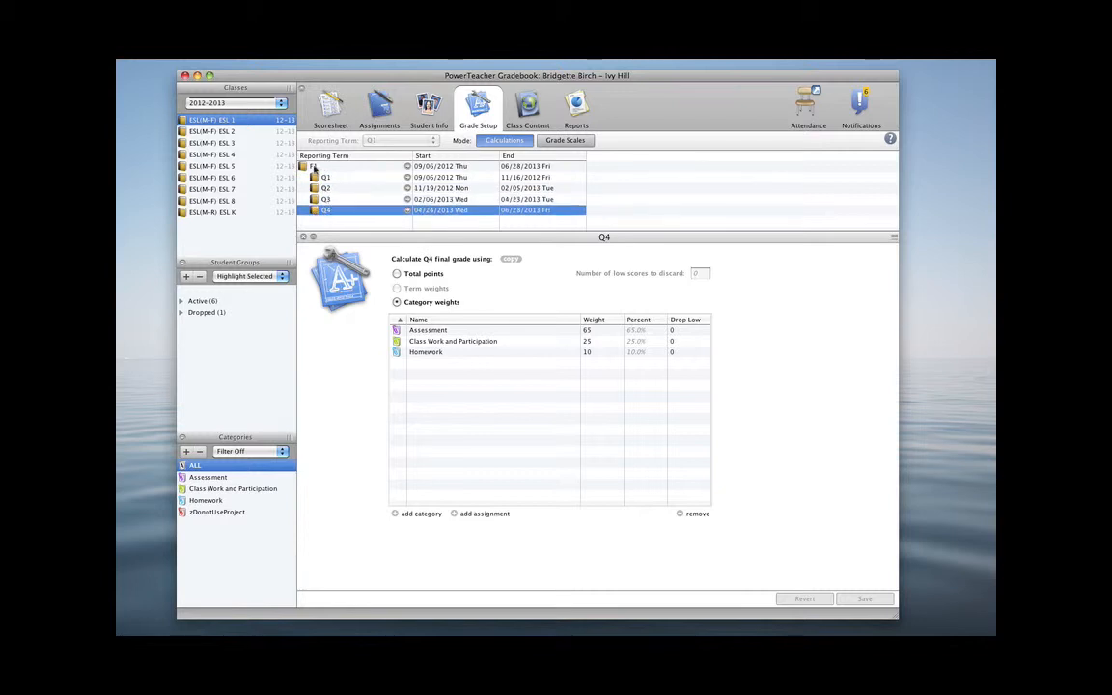
click(314, 168)
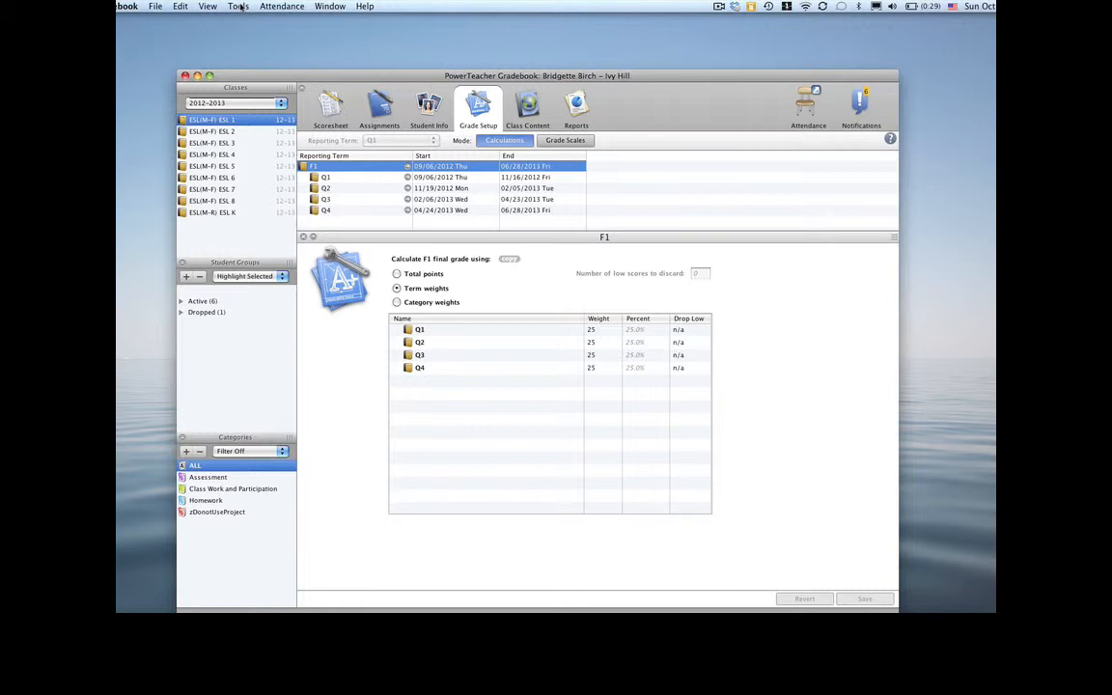
Start copying the entire 2012-2013 ESL 1 final grade setup, targeting the 2013-2014 classes
click(240, 7)
click(239, 7)
click(239, 7)
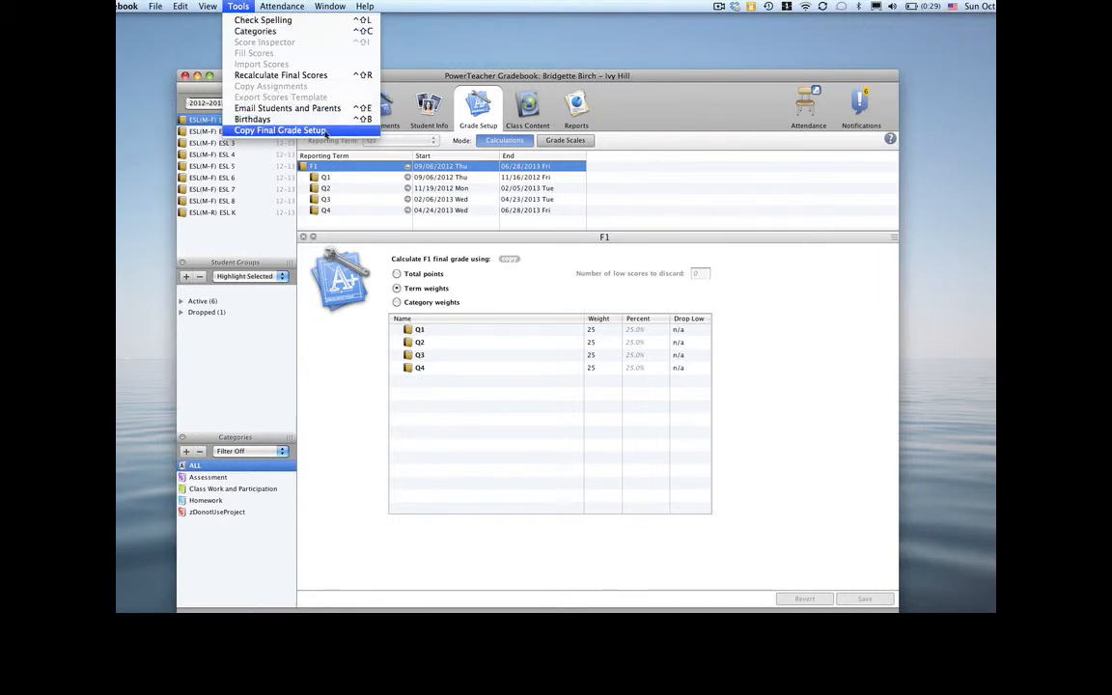
click(327, 133)
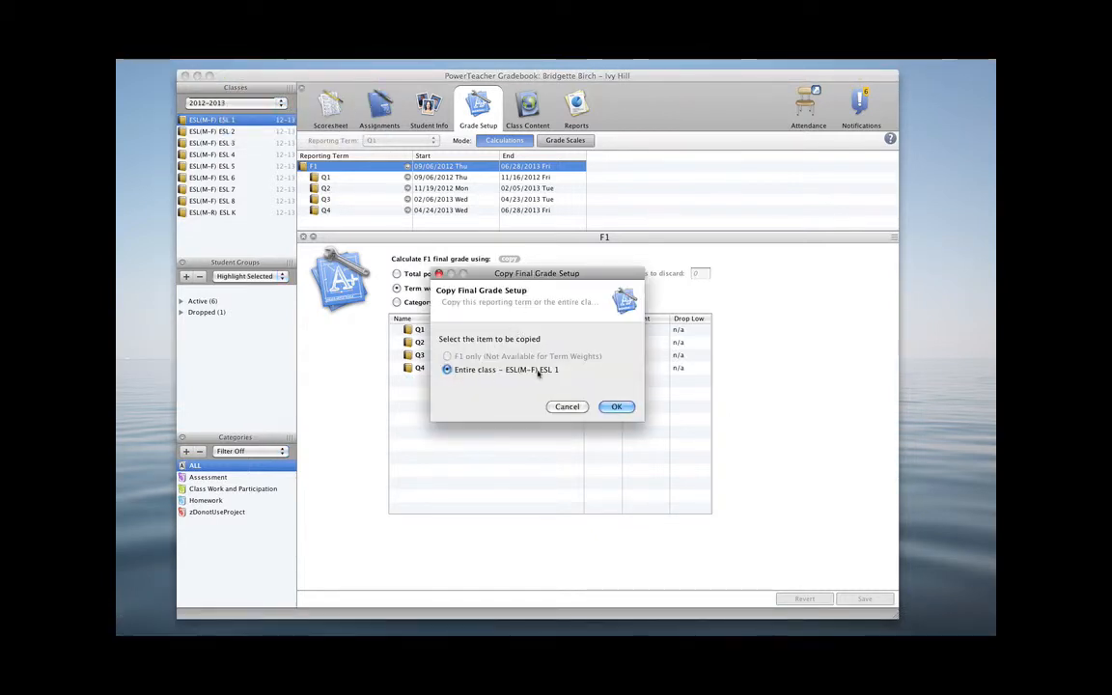
click(615, 407)
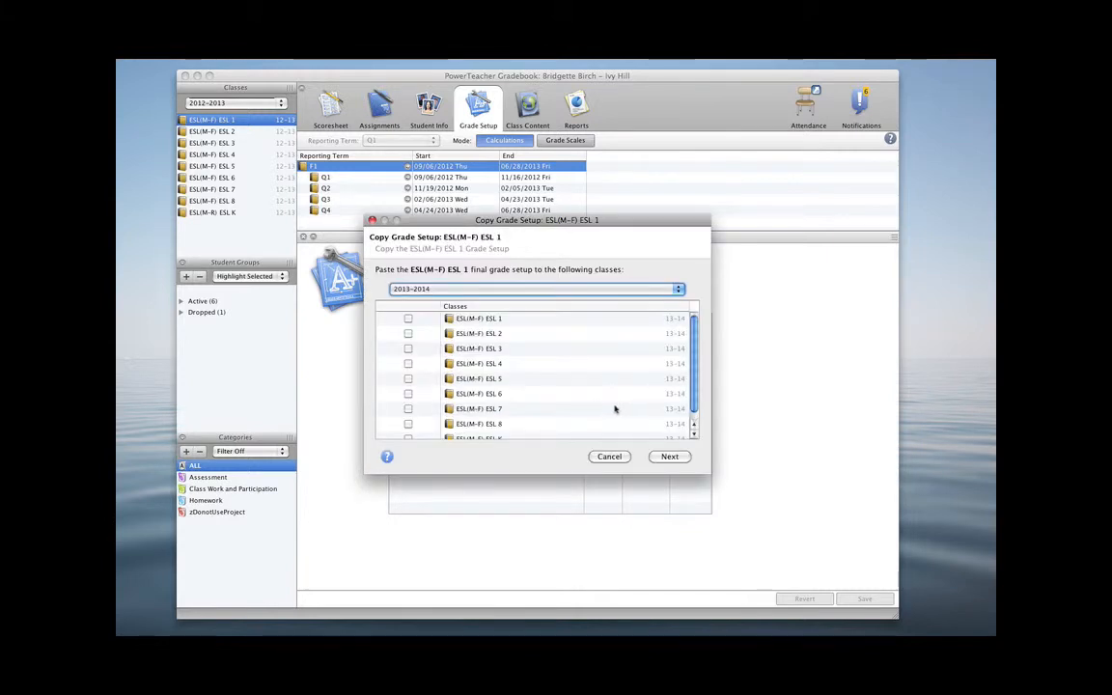
click(679, 291)
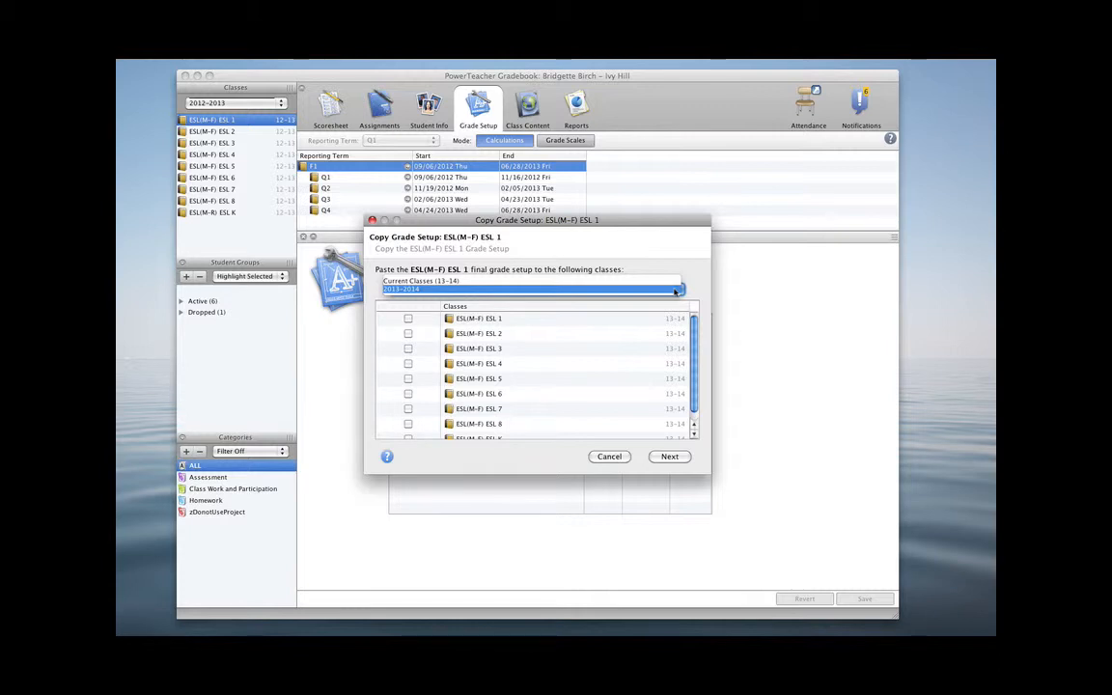
click(674, 291)
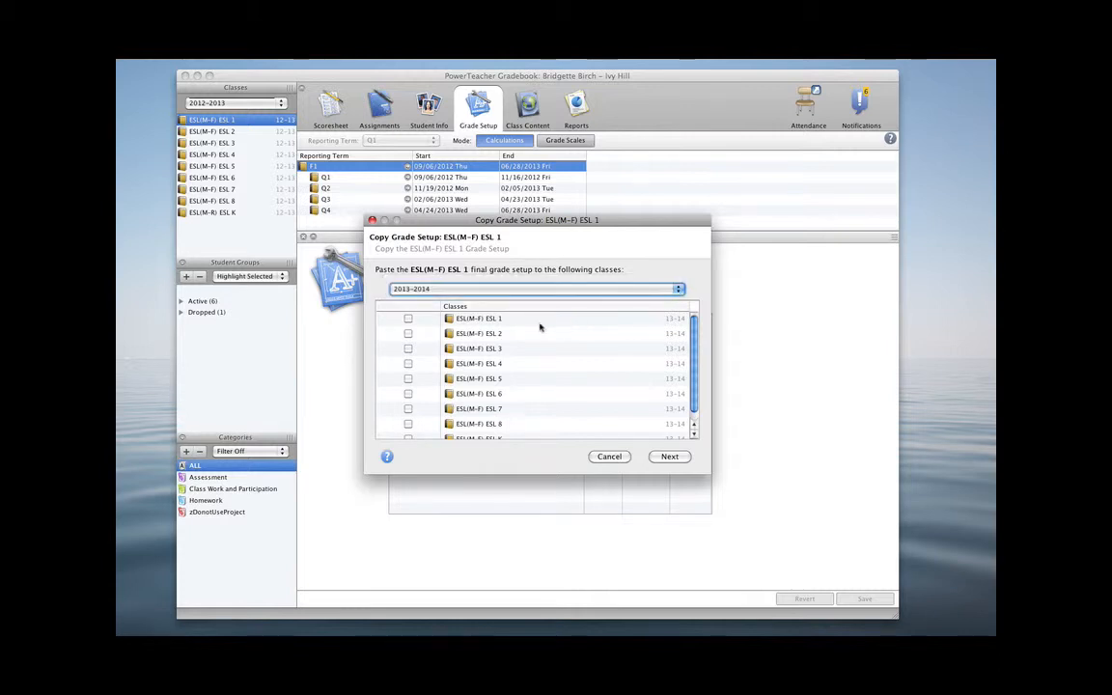
Select ESL 1 through ESL 8 and ESL K of 2013-2014 as targets for the copied grade setup
click(408, 320)
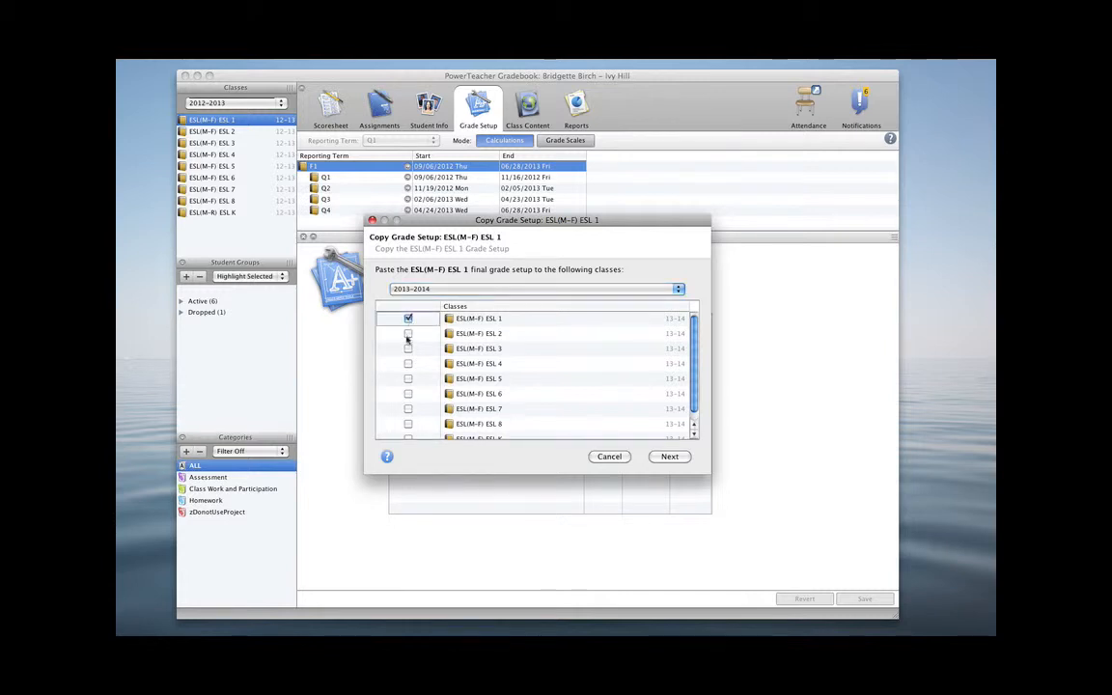
click(408, 334)
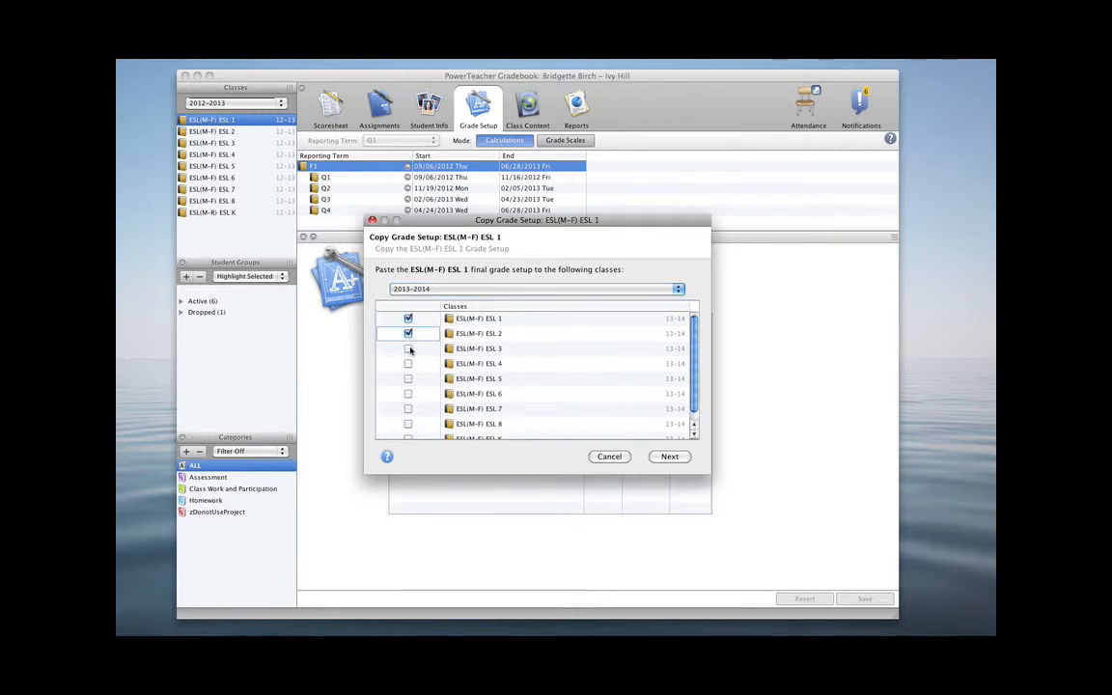
click(409, 349)
click(408, 363)
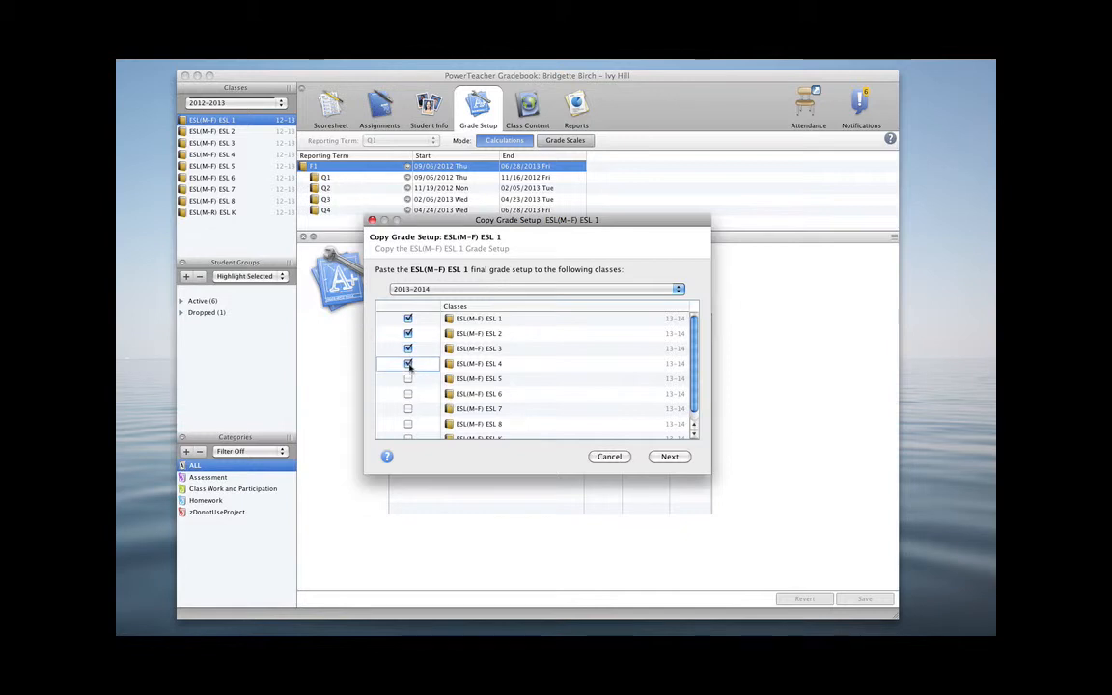
click(408, 380)
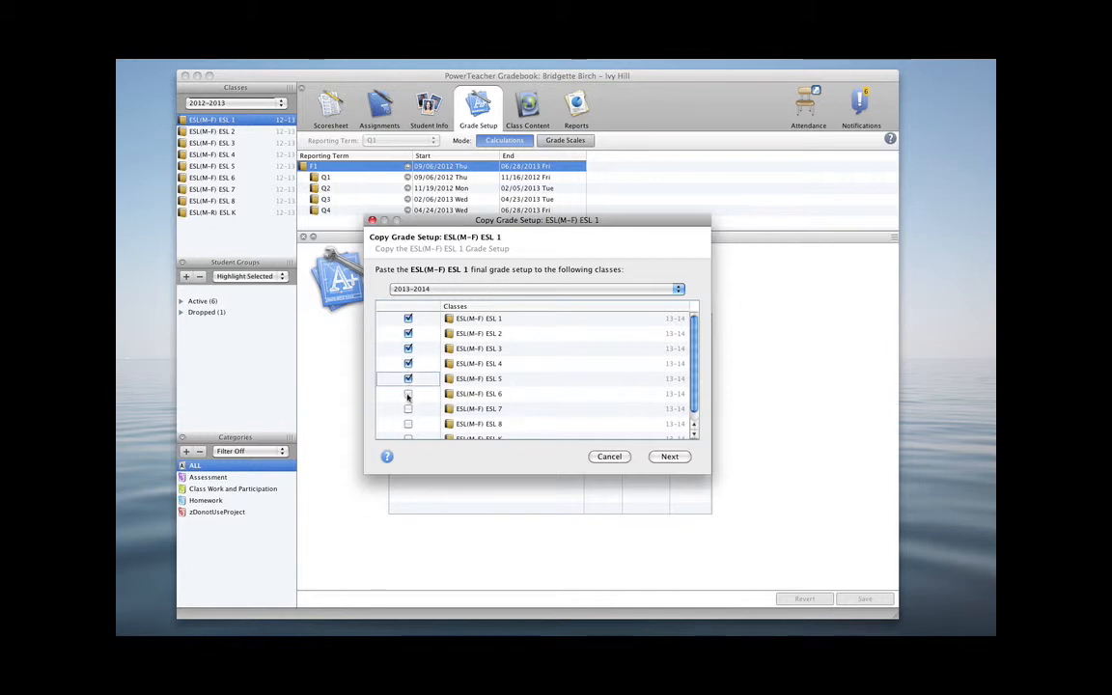
click(408, 393)
click(409, 410)
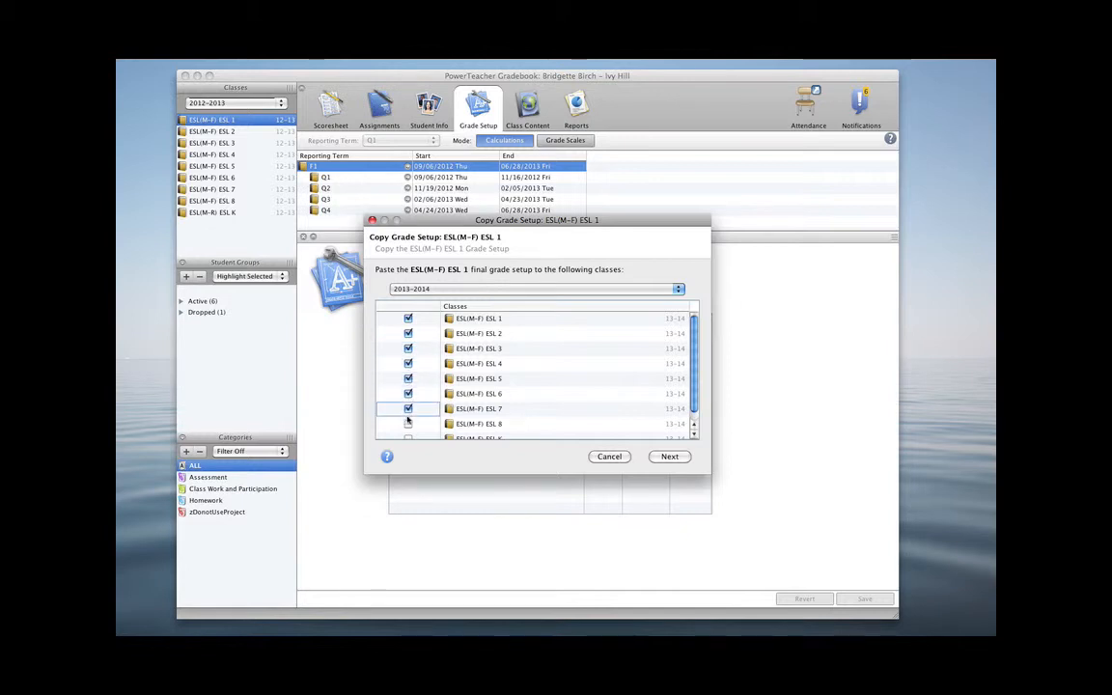
click(408, 424)
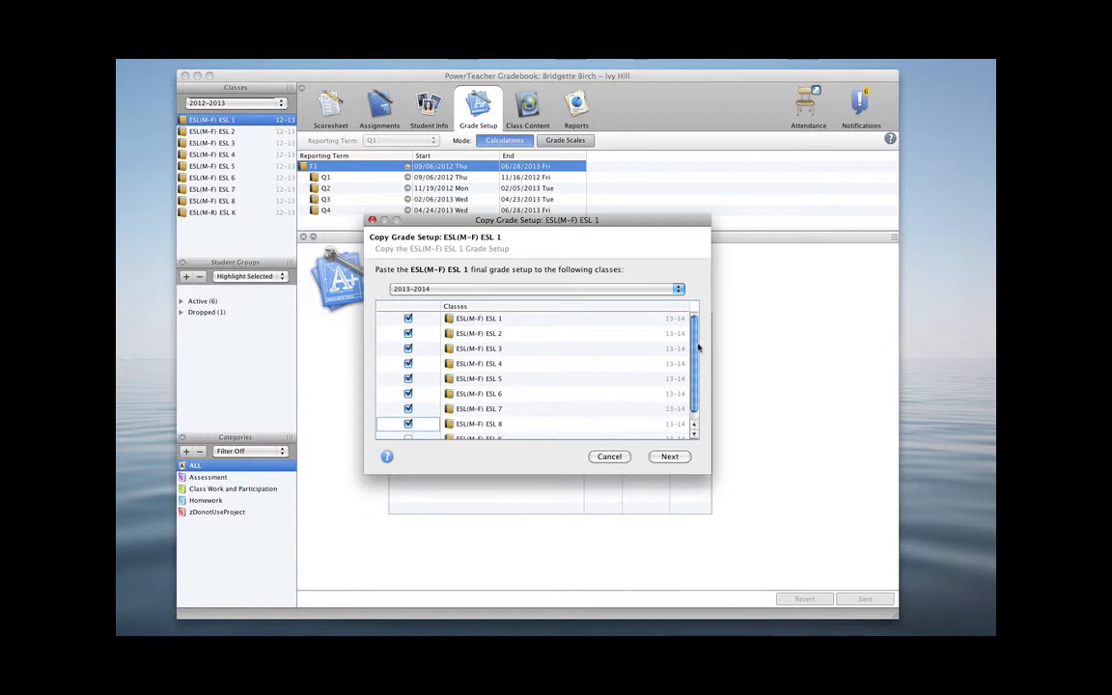
scroll(700, 348, down, 1)
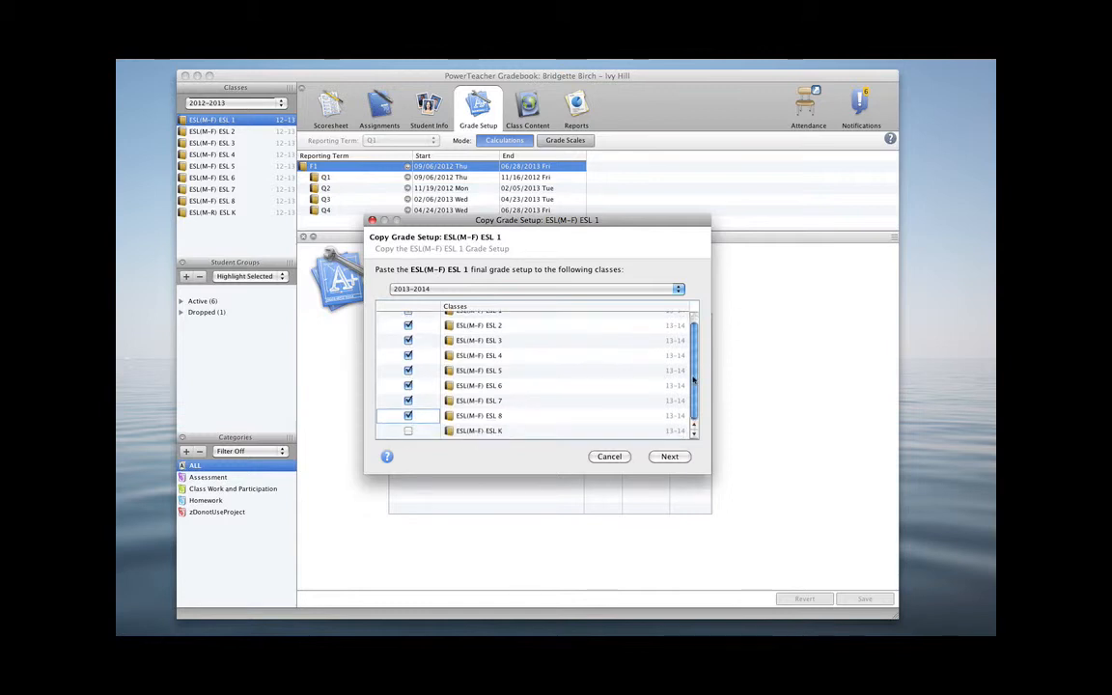
click(408, 431)
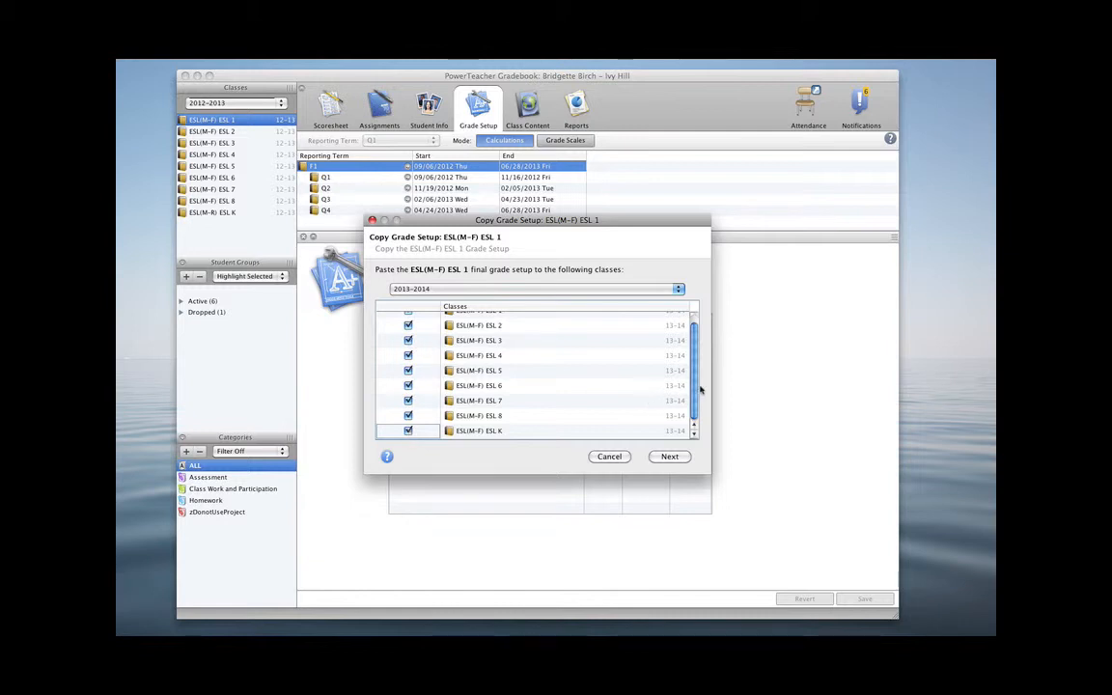
Proceed to the confirmation summary, review the listed target classes, and finish the grade setup copy
mouse_move(696, 389)
mouse_down()
mouse_move(695, 364)
mouse_move(697, 387)
mouse_up()
click(670, 456)
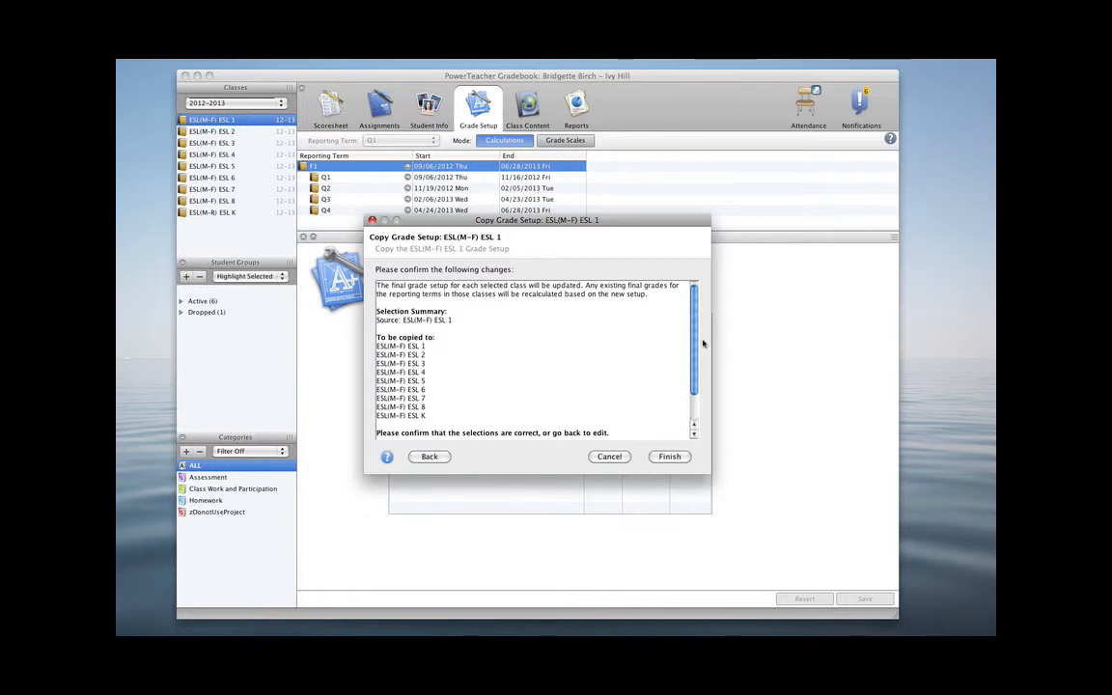
drag(695, 345, 692, 295)
drag(694, 340, 689, 383)
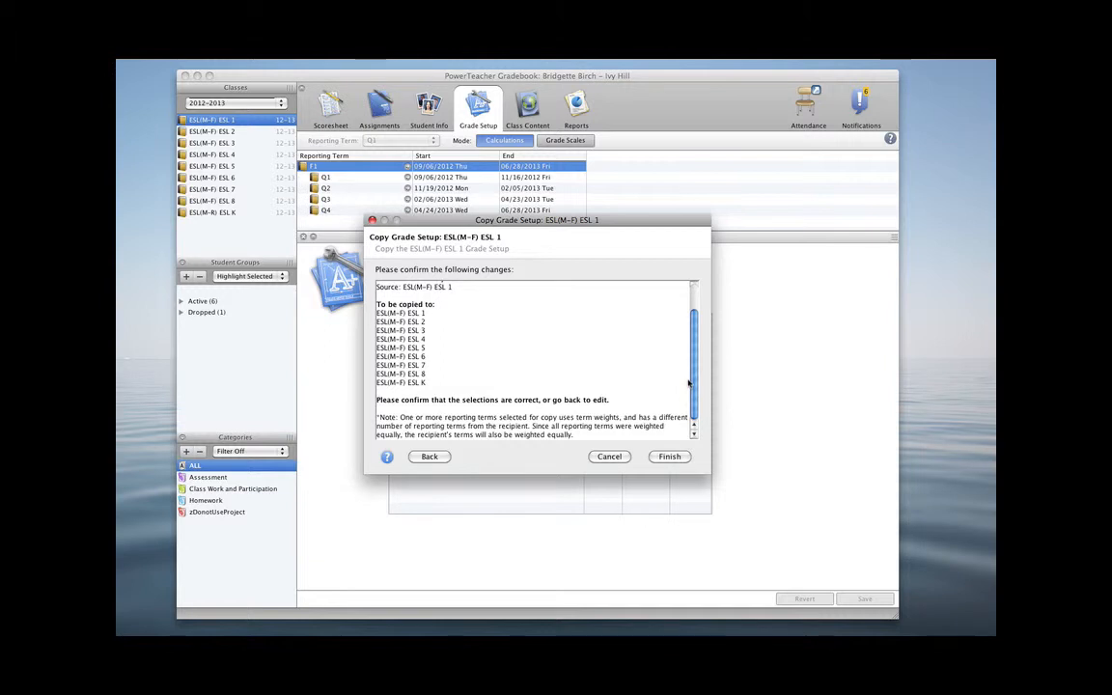
click(668, 461)
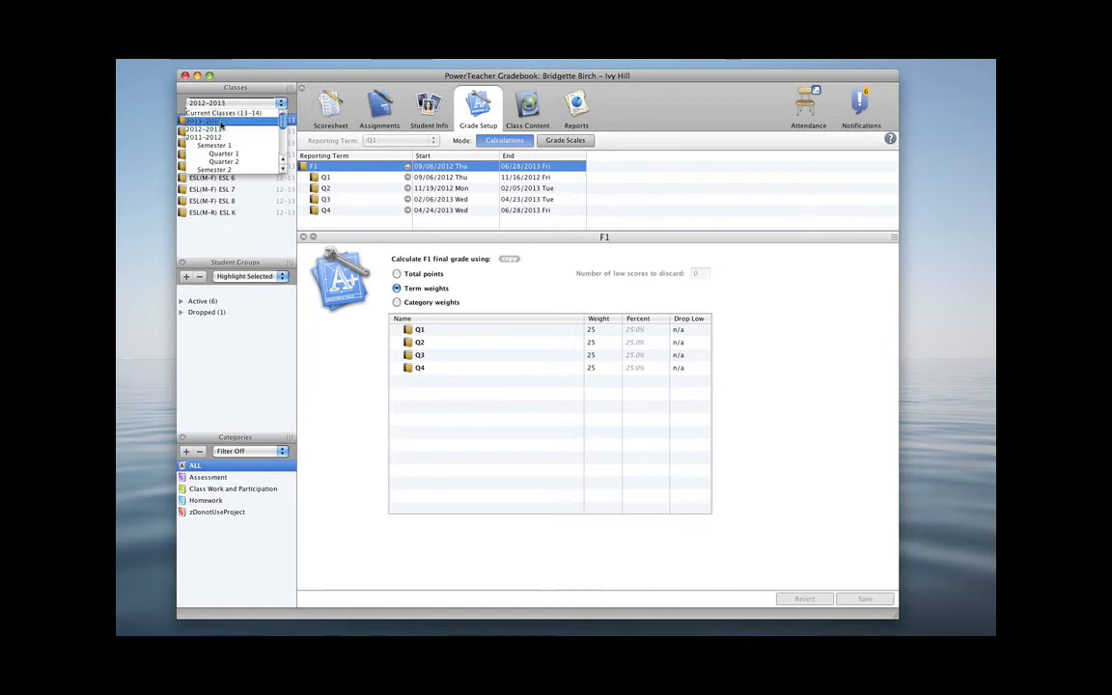
Switch the class list to 2013-2014 and review ESL 1's F1 term weights and Q1 through Q4 category weights
click(220, 121)
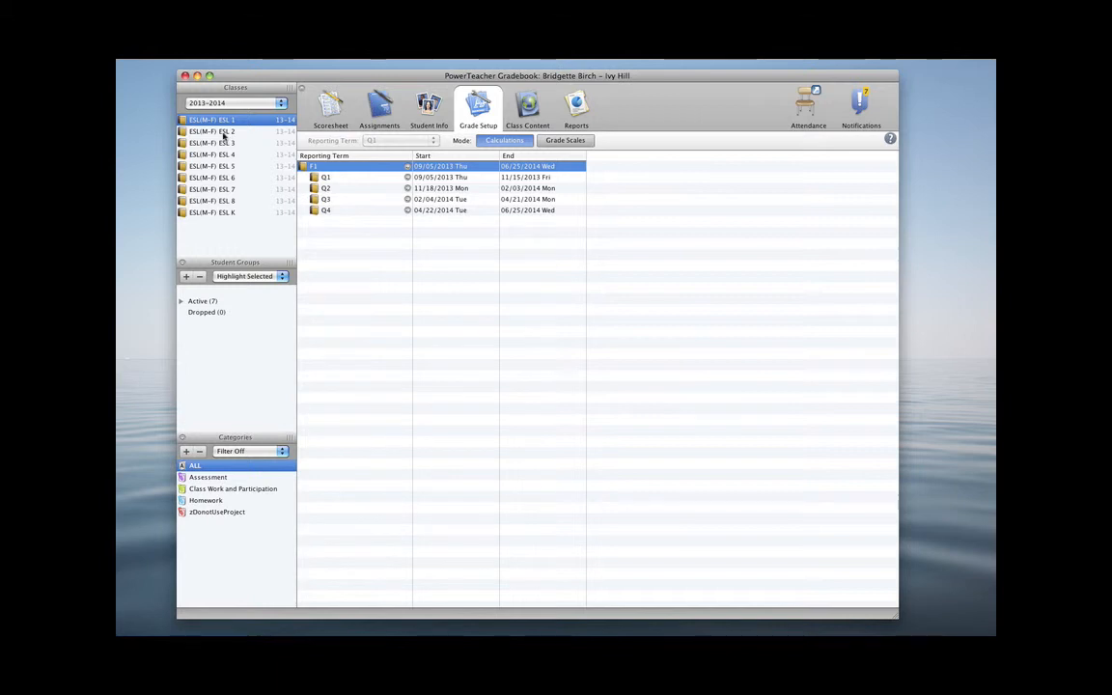
click(325, 168)
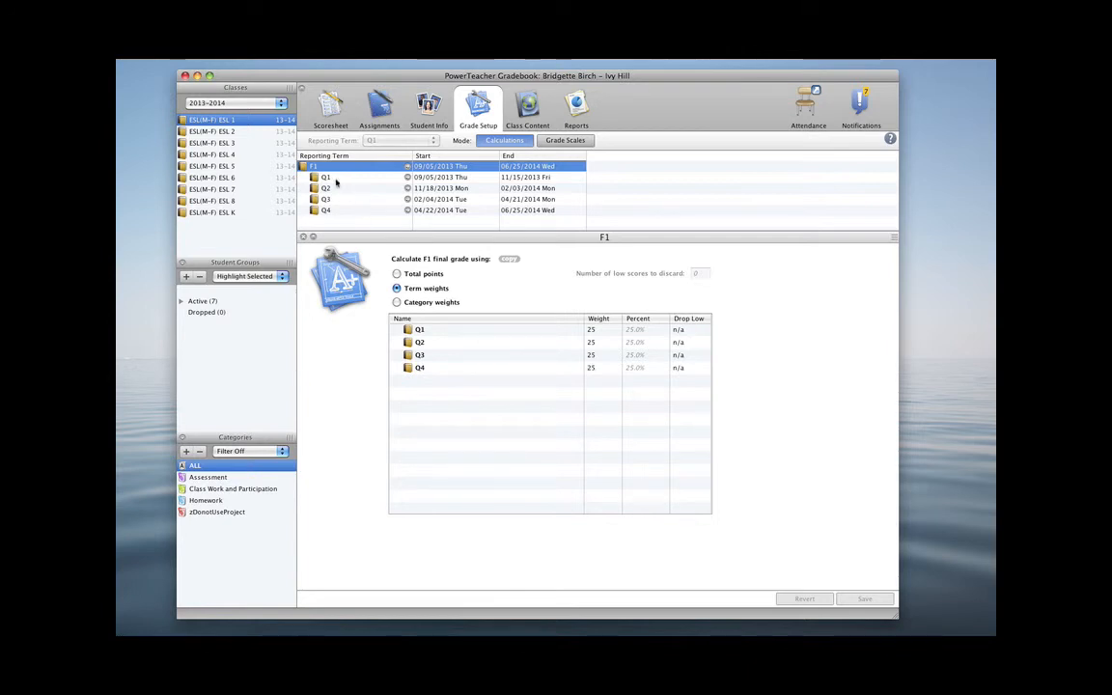
click(335, 179)
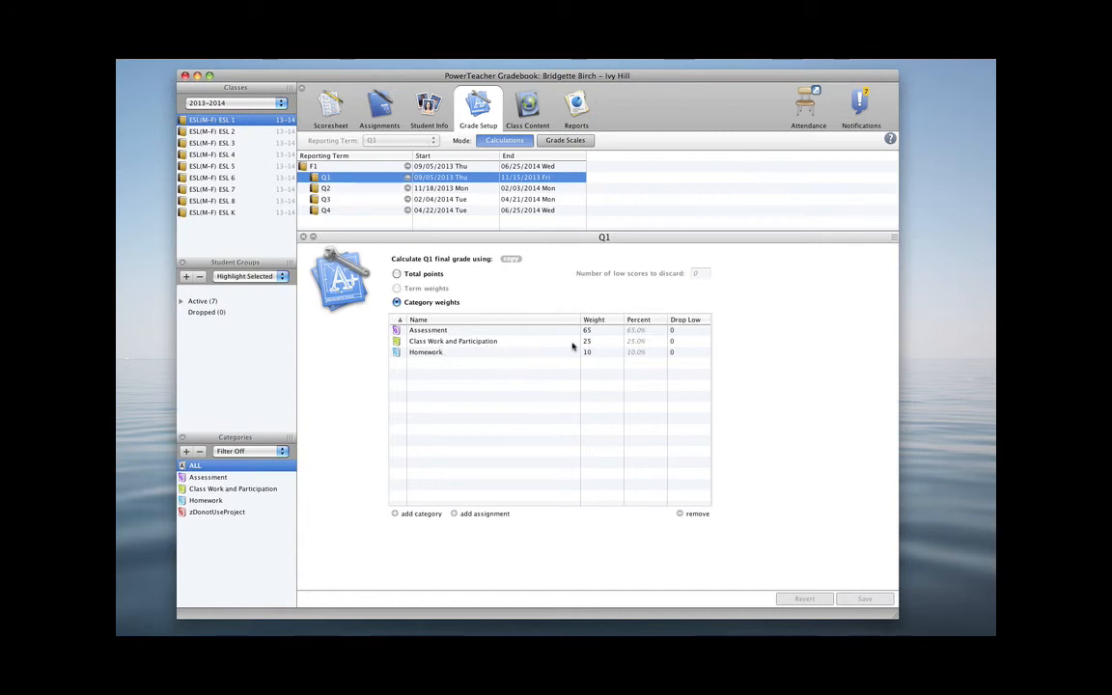
click(330, 191)
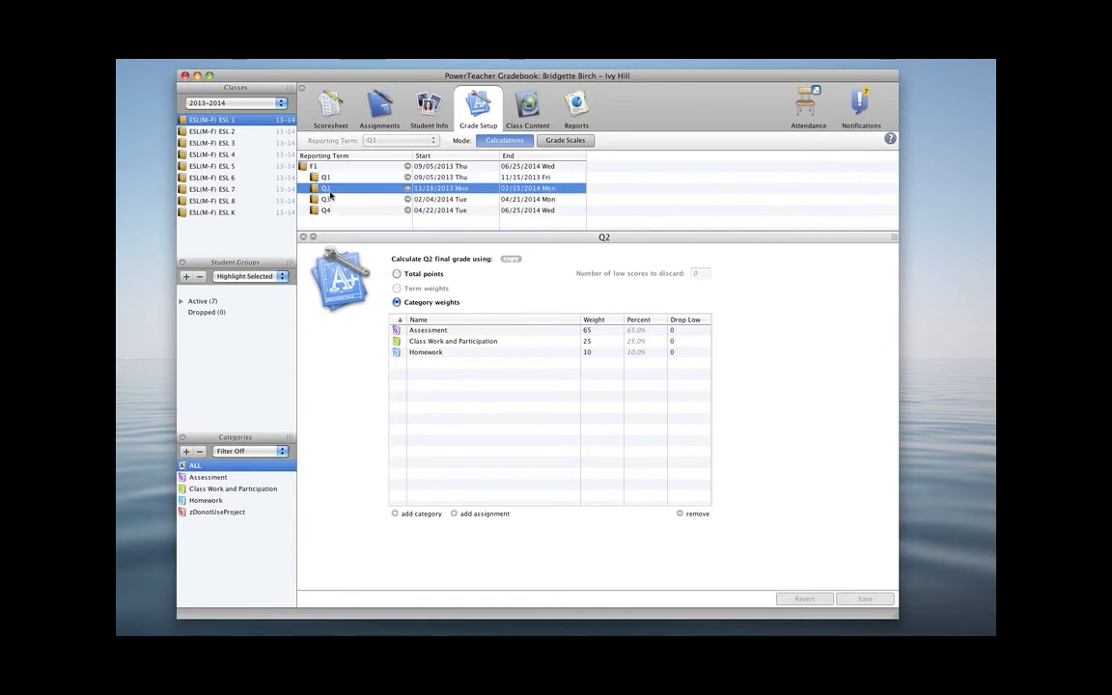
click(323, 200)
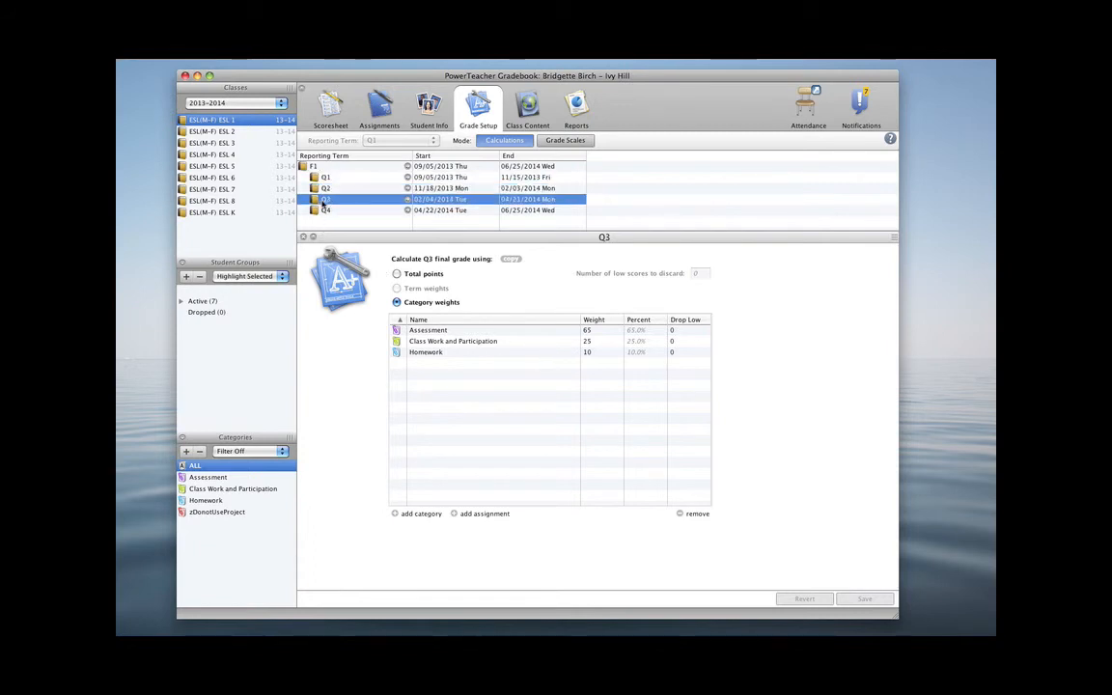
click(325, 210)
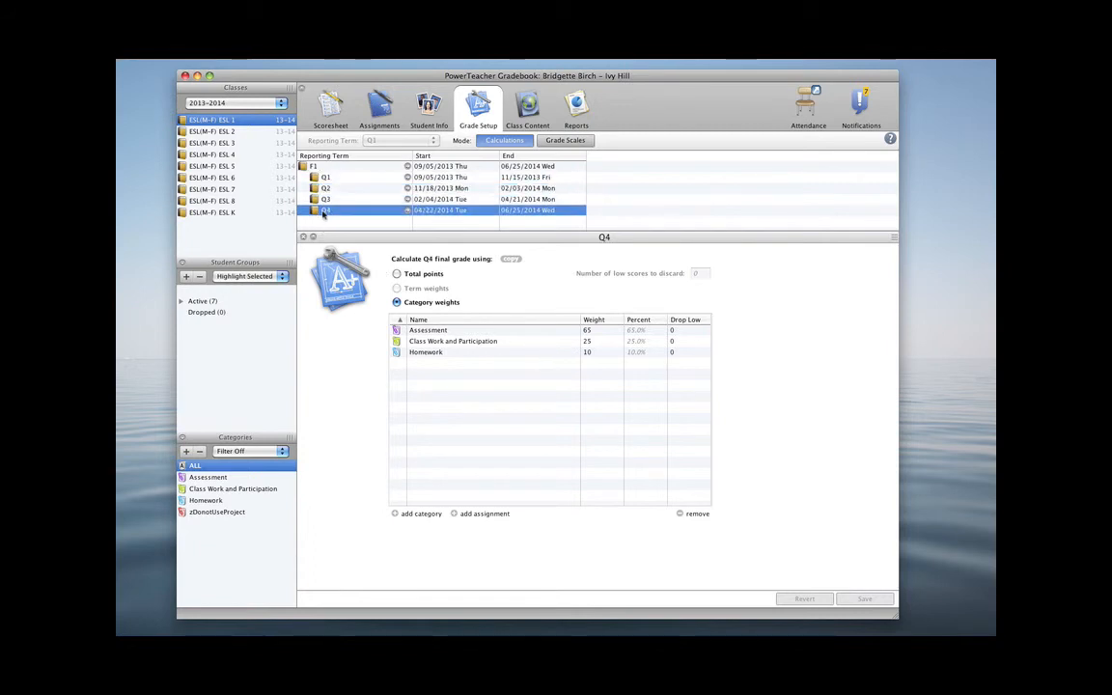
Open classes ESL 4 and ESL 5 and inspect ESL 5's Q1 category weights
click(231, 155)
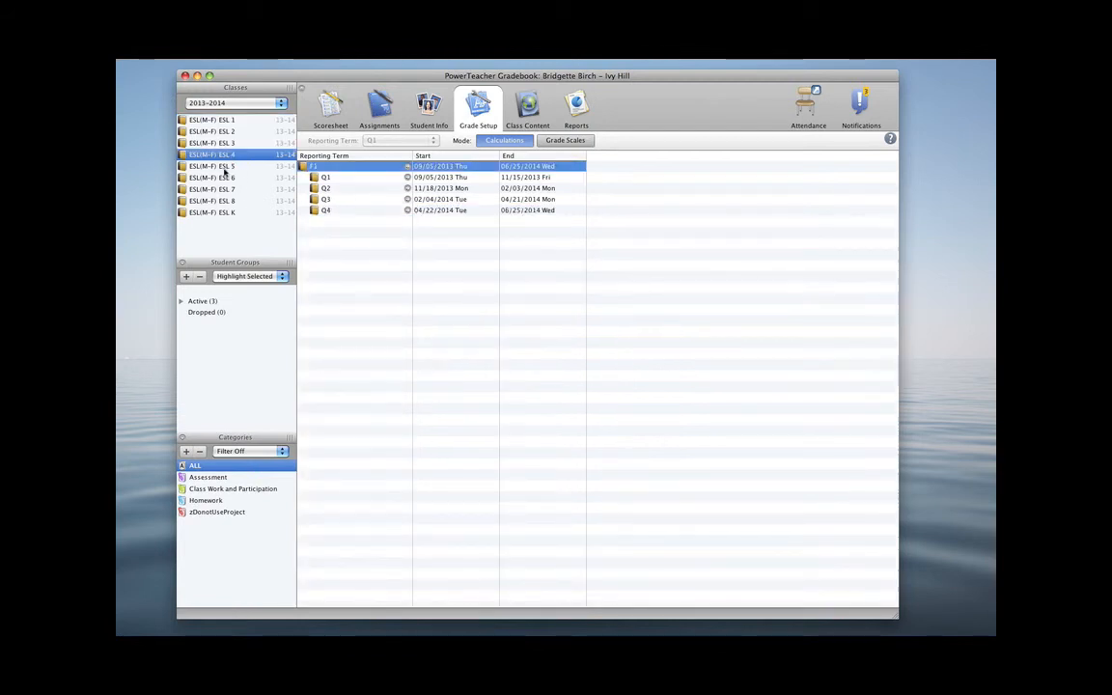
click(223, 168)
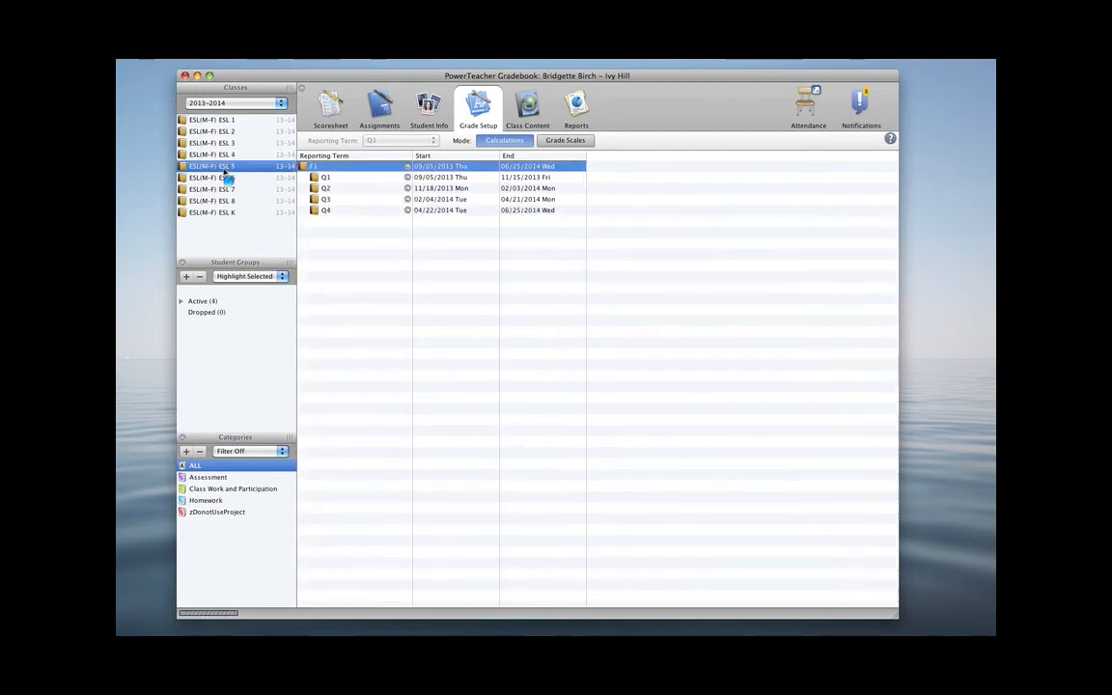
click(326, 180)
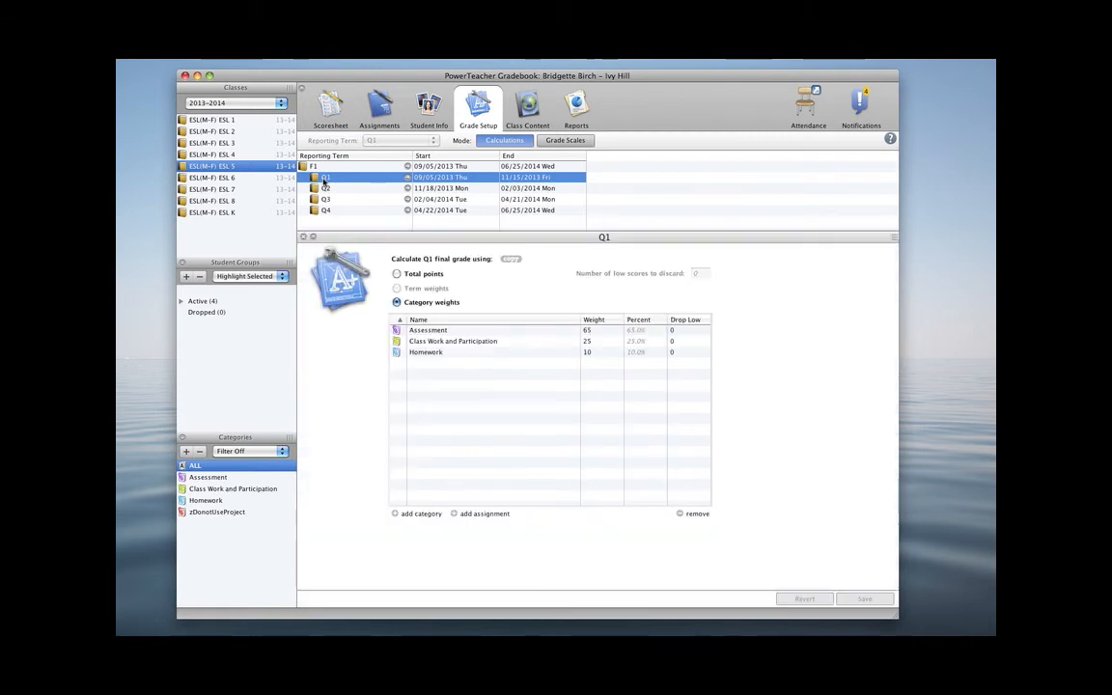